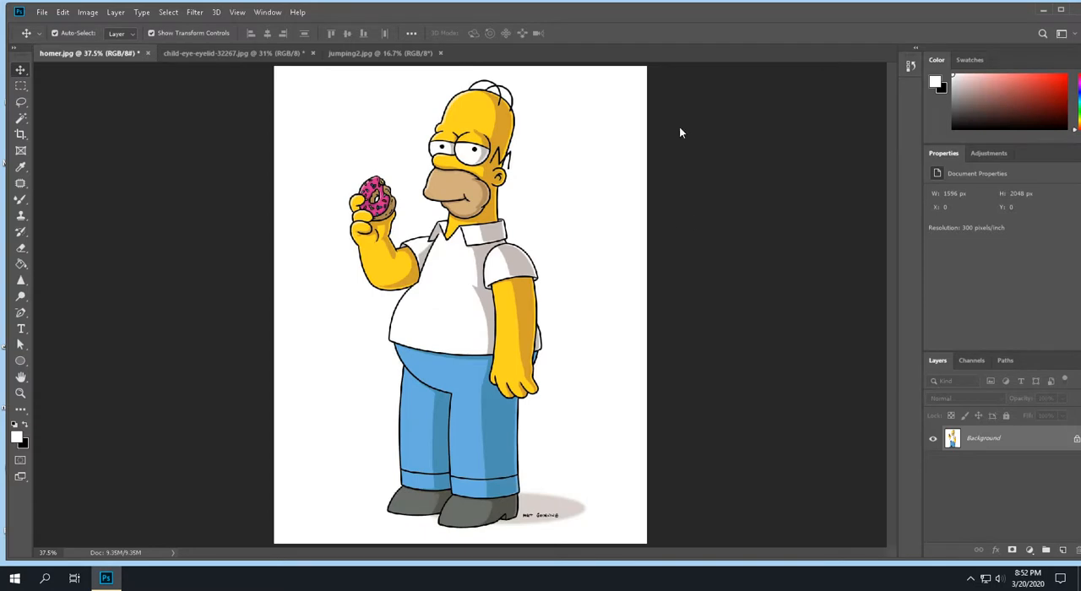
- Activate the Magic Wand tool, sample the white background around the character, and clear that selection
click(21, 119)
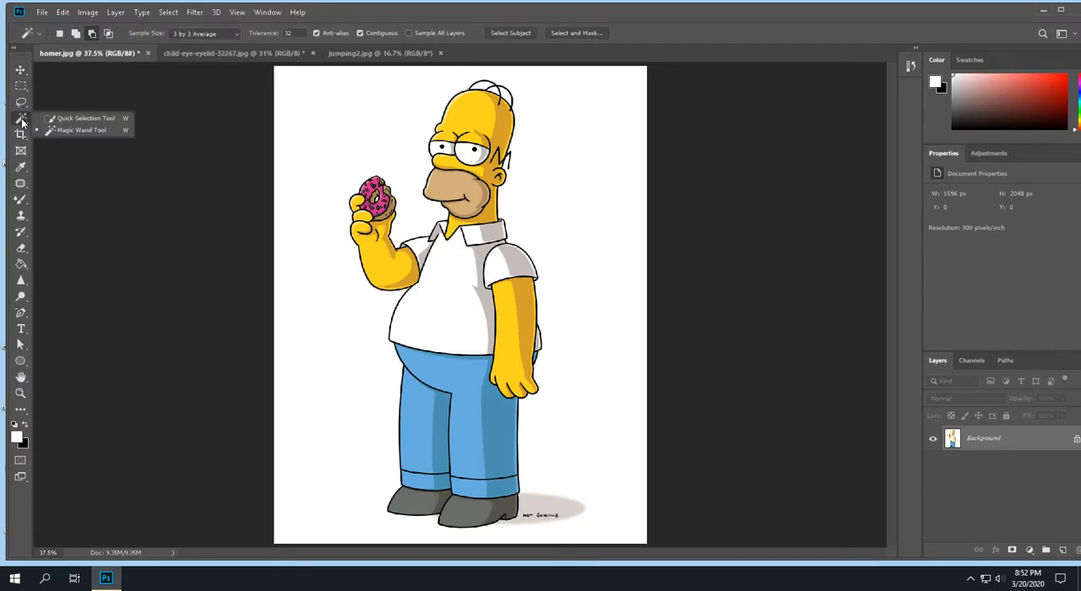
click(60, 132)
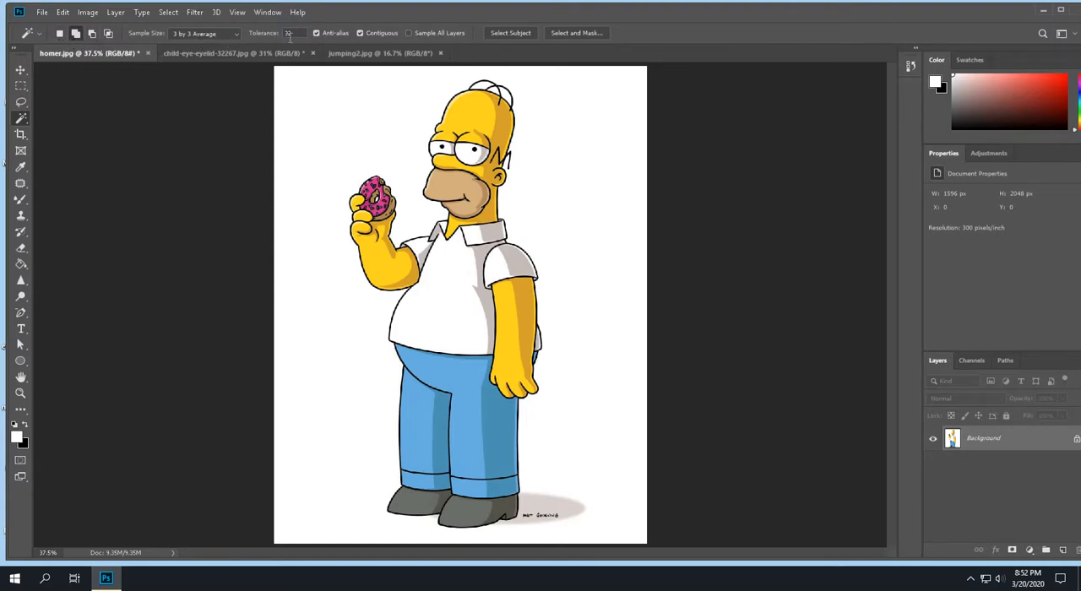
click(330, 155)
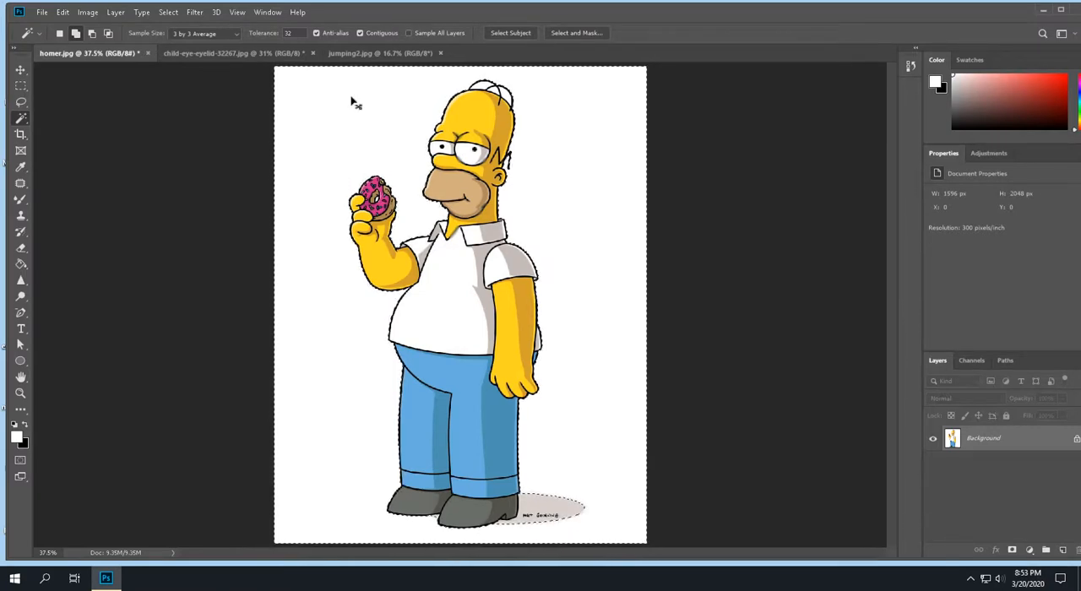
key(ctrl+d)
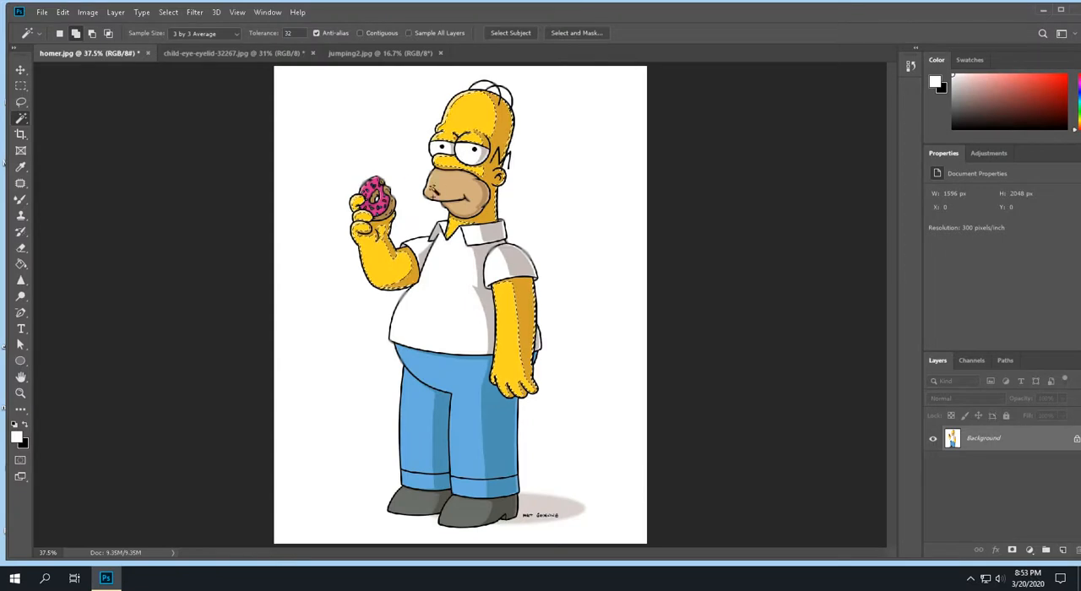
- Extend the yellow skin selection in add mode to include the pale highlights on the raised hand's fingers
click(76, 34)
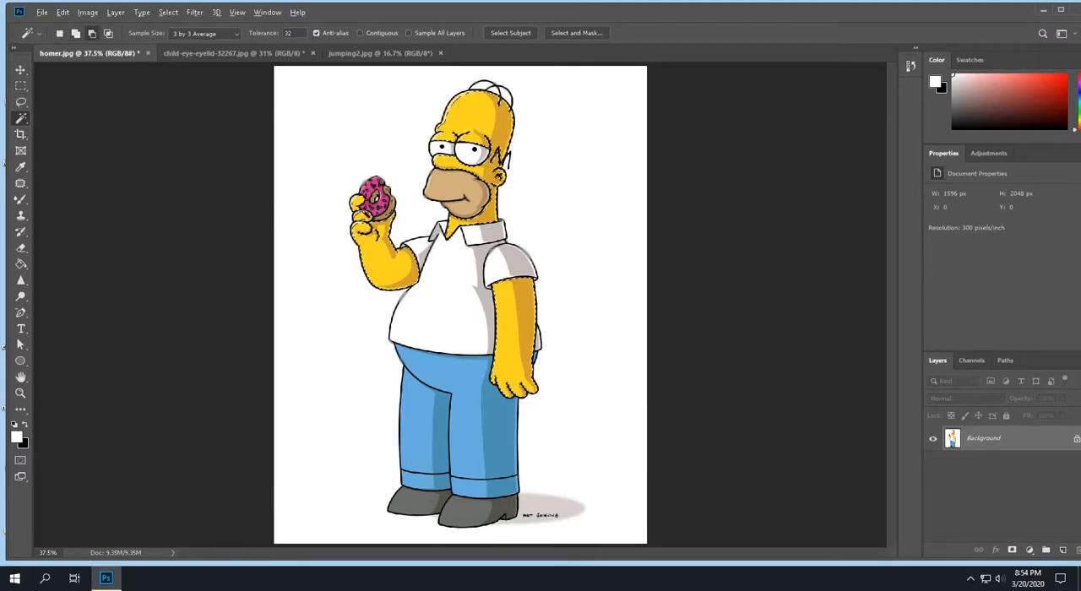
scroll(332, 209, up, 5)
scroll(334, 211, up, 3)
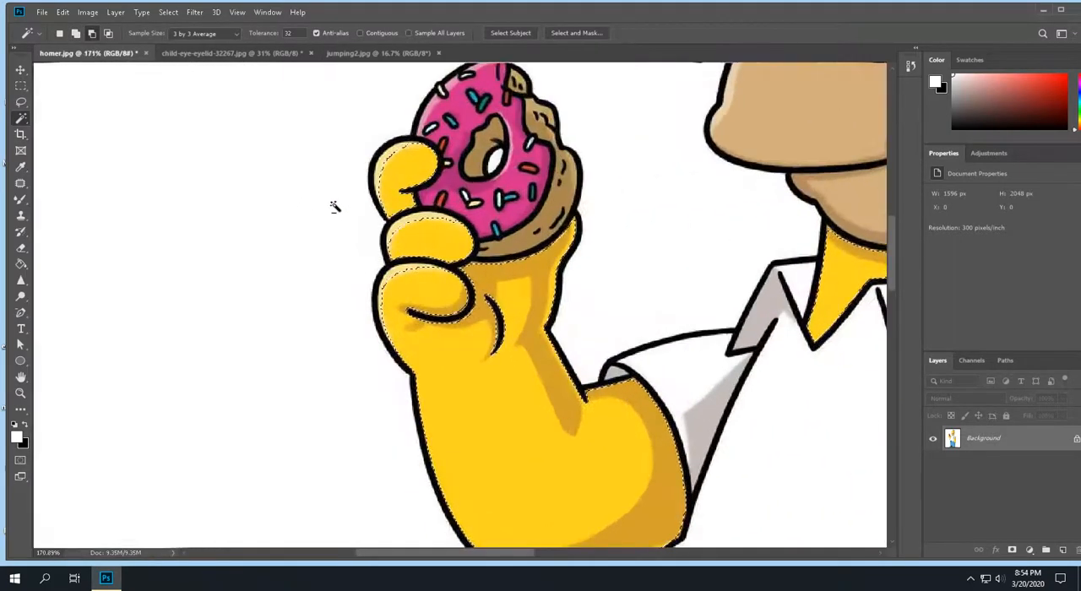
scroll(342, 203, up, 1)
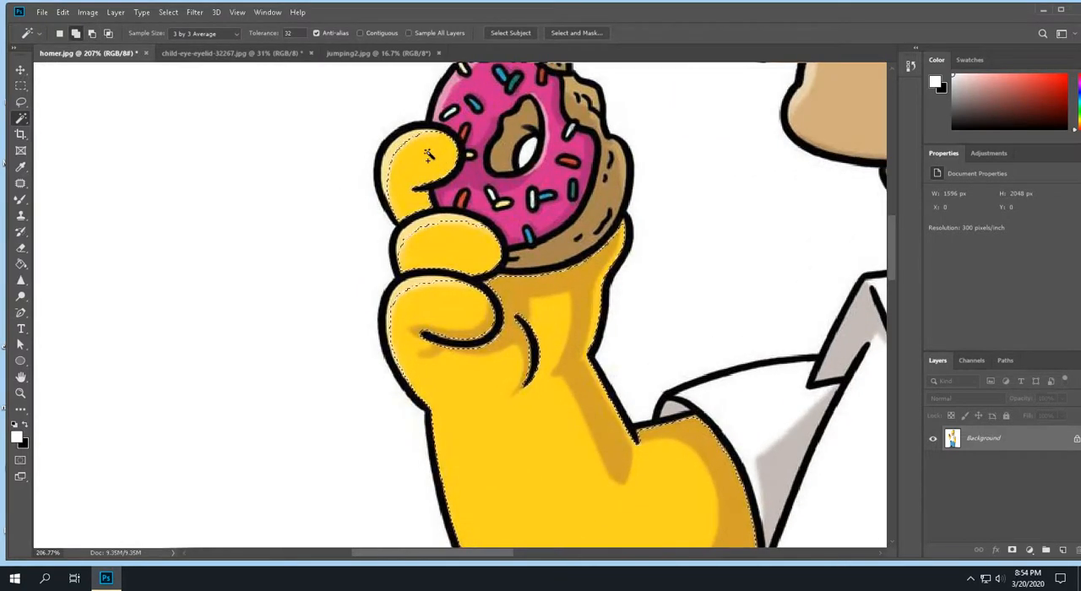
click(397, 152)
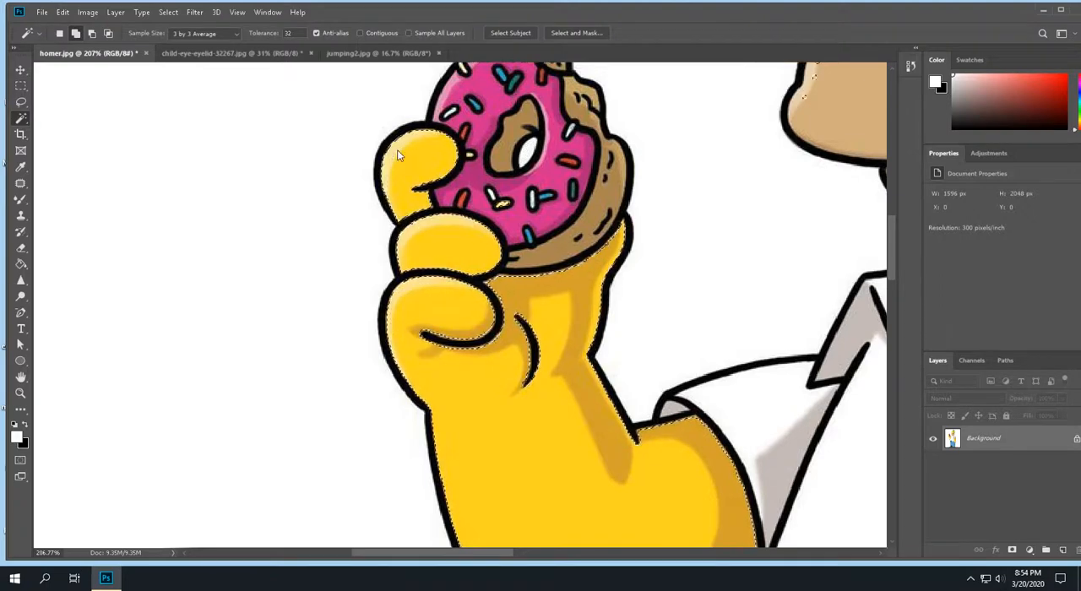
- Copy the selected yellow skin areas and paste them in place on a new layer
scroll(635, 281, down, 2)
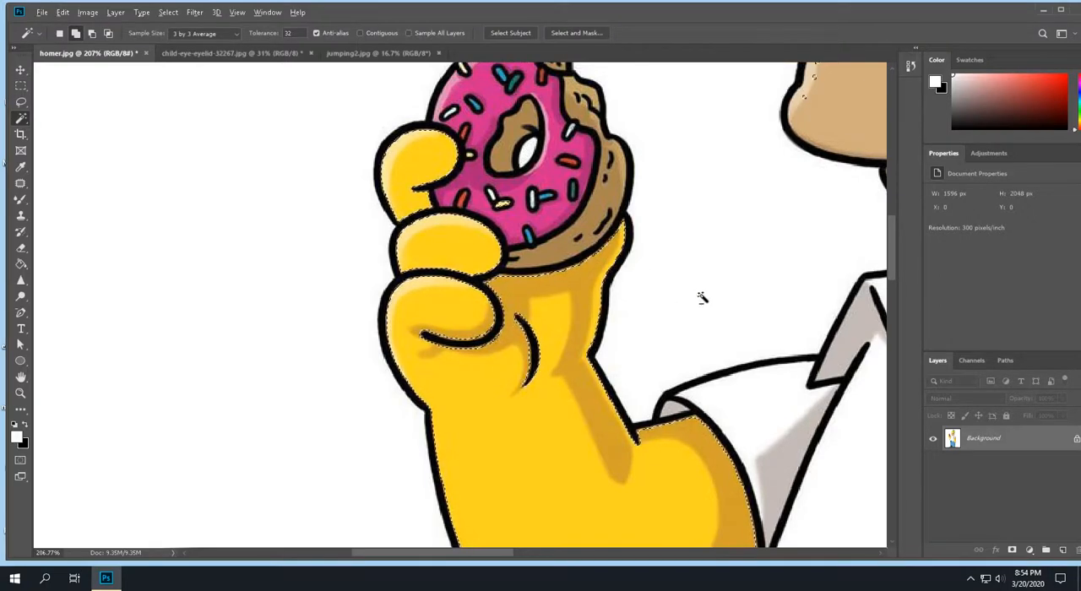
scroll(702, 299, down, 4)
scroll(748, 287, down, 1)
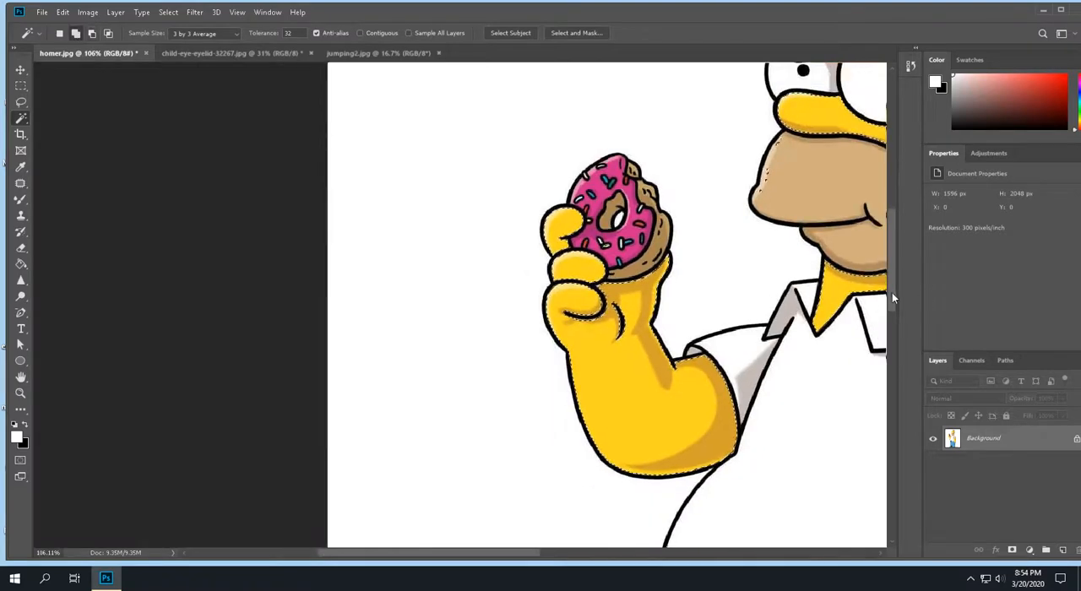
drag(508, 552, 620, 549)
scroll(574, 407, up, 5)
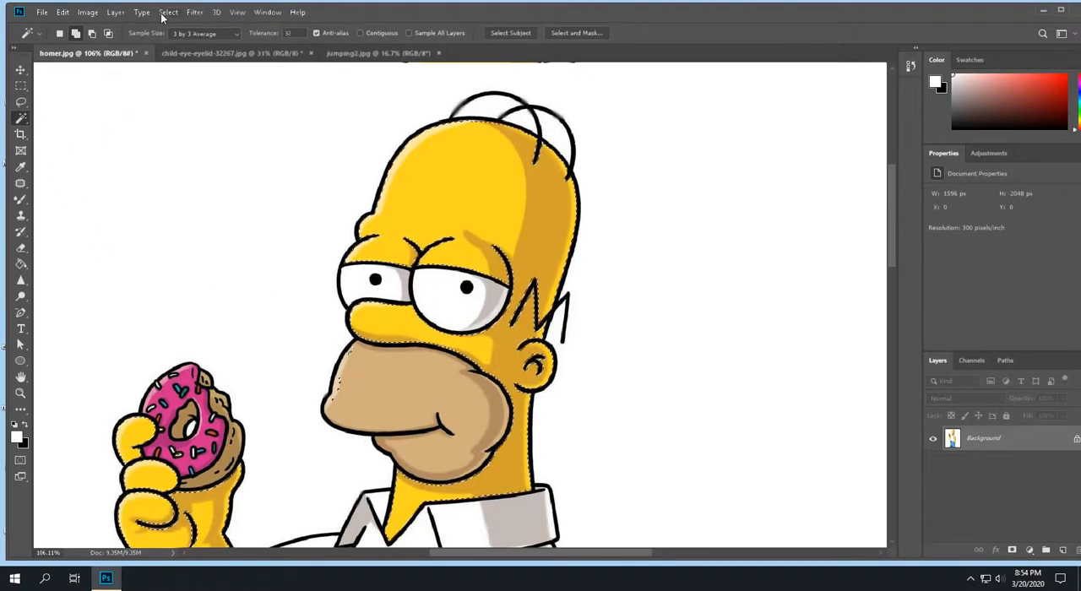
key(ctrl+0)
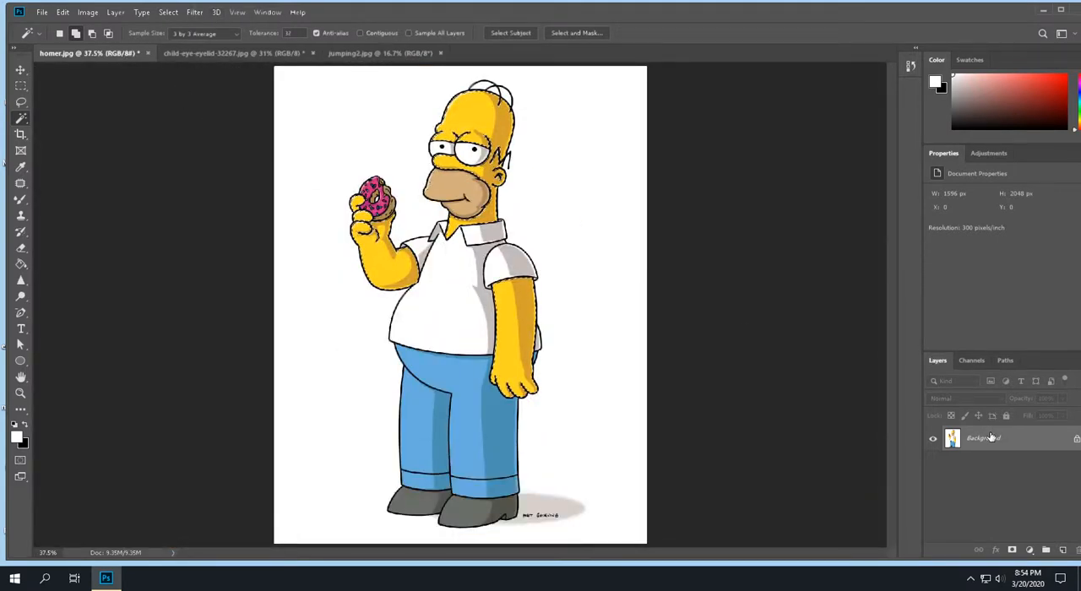
click(71, 13)
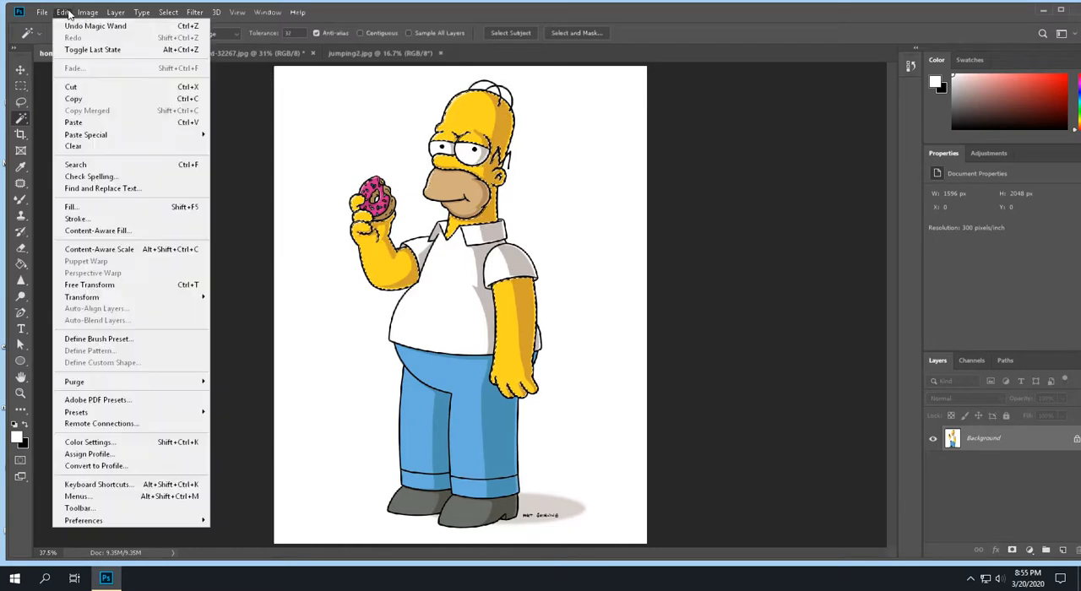
click(76, 93)
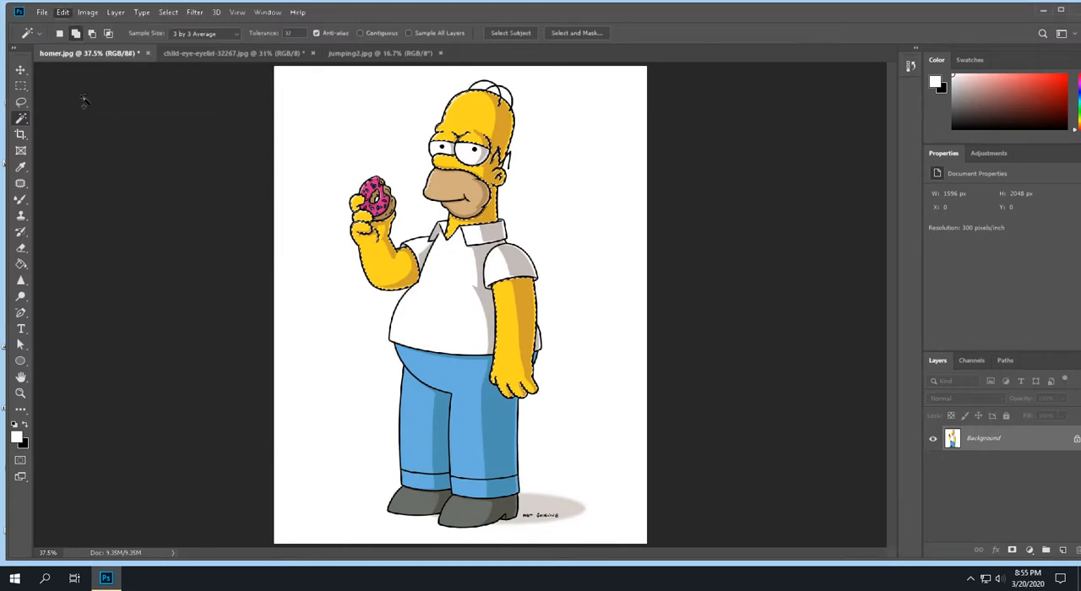
click(63, 12)
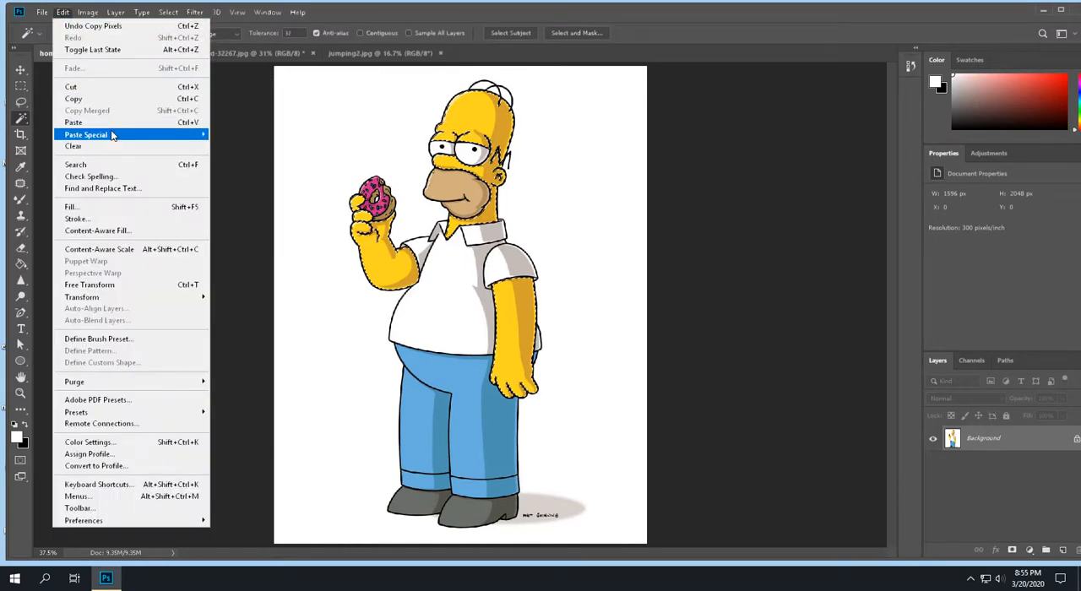
mouse_move(183, 135)
click(230, 149)
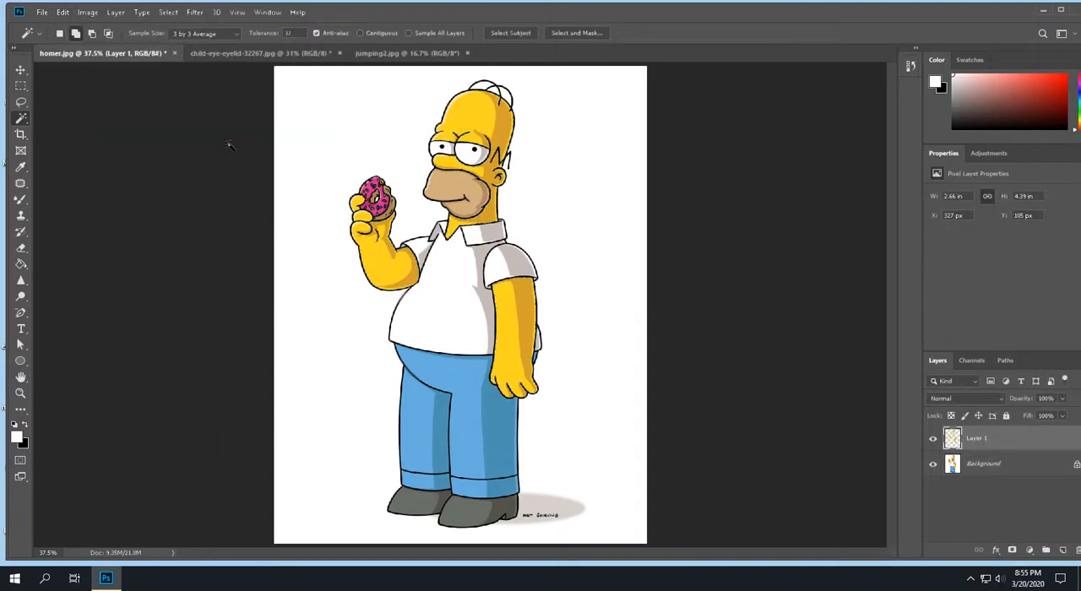
- Rename the pasted skin layer as yello
double_click(974, 439)
text(yello)
key(Return)
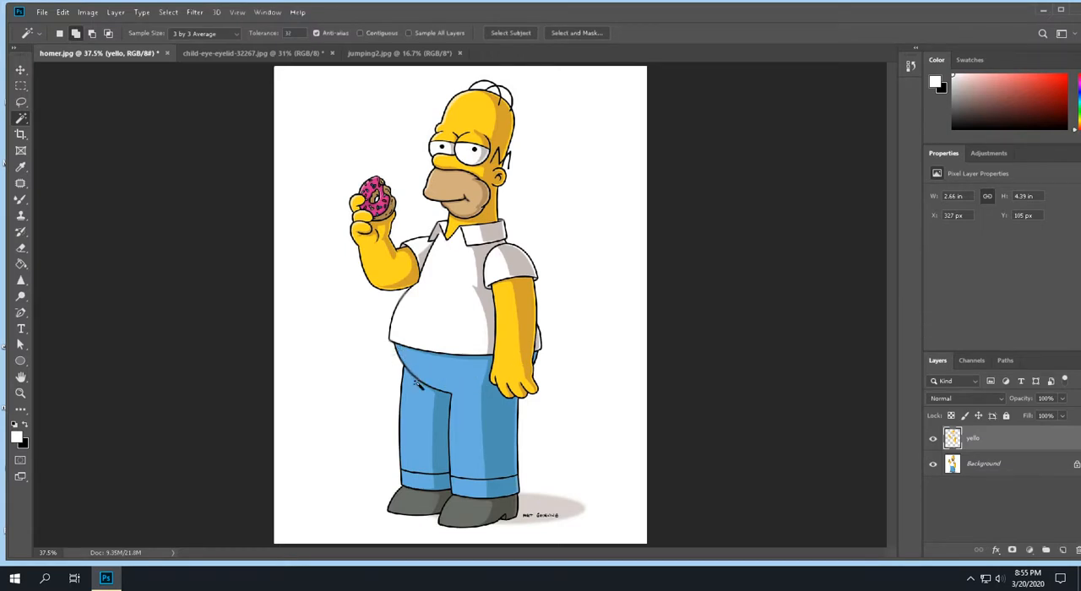
- Select the light and dark blue areas of the pants on the Background layer with the Magic Wand
click(974, 465)
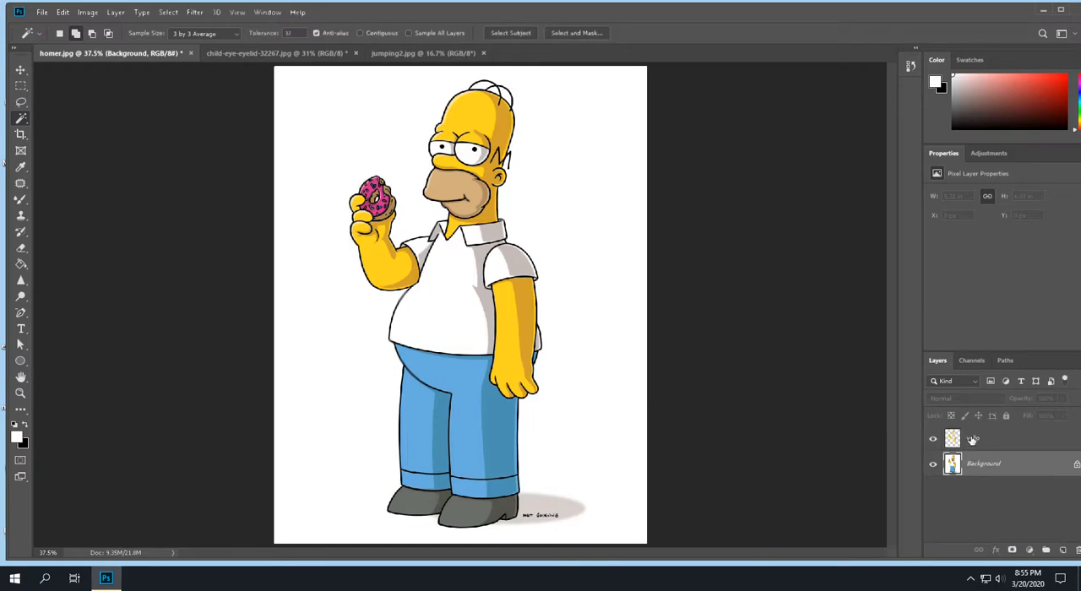
click(973, 441)
click(976, 461)
click(409, 447)
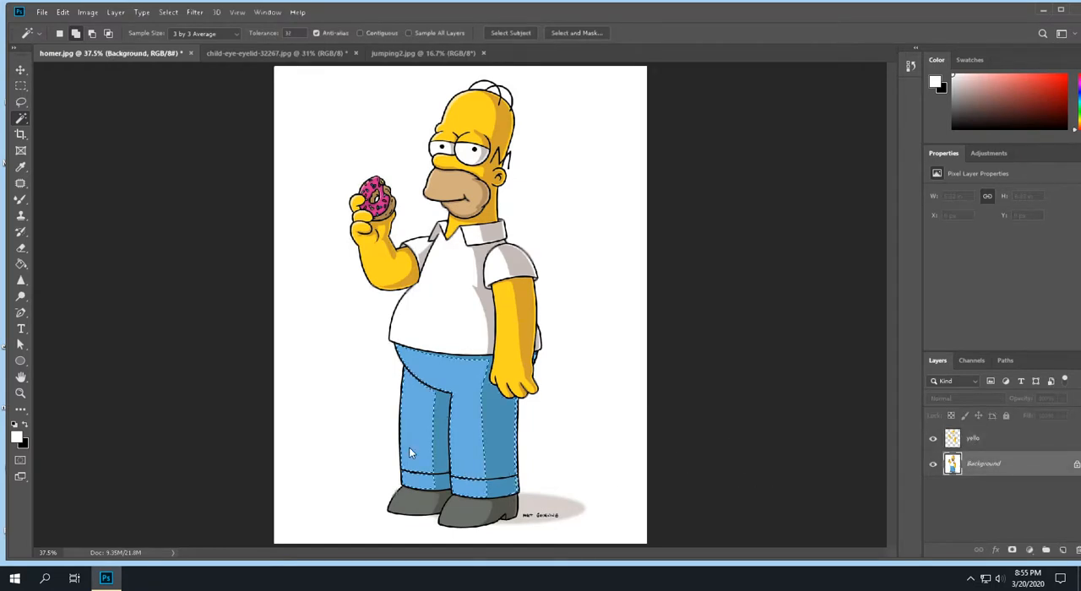
shift+click(479, 450)
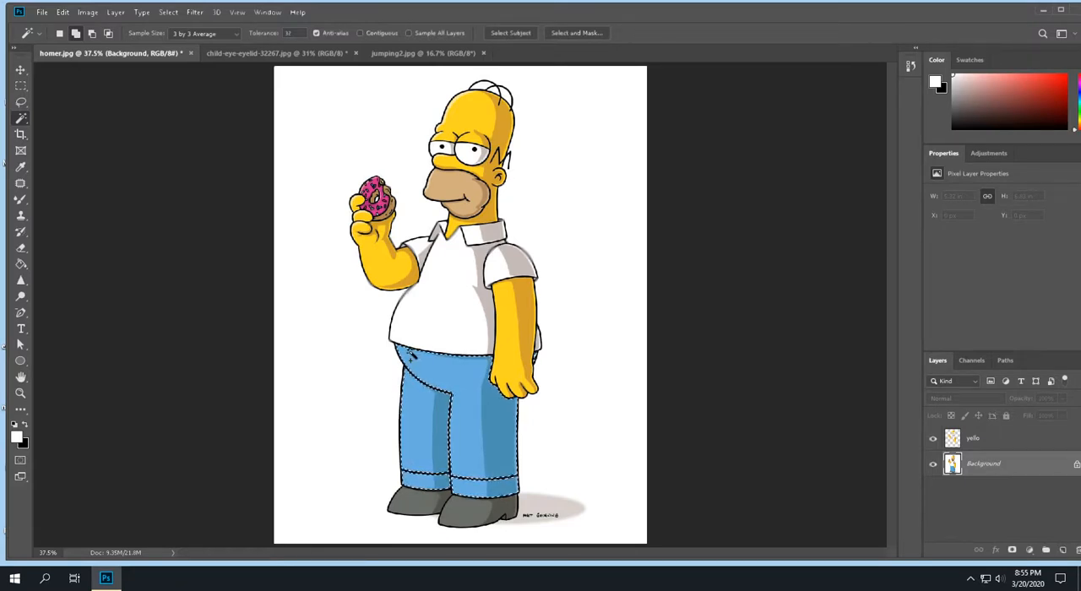
- Copy the pants selection, paste it in place on a new layer, and name that layer blue
click(62, 13)
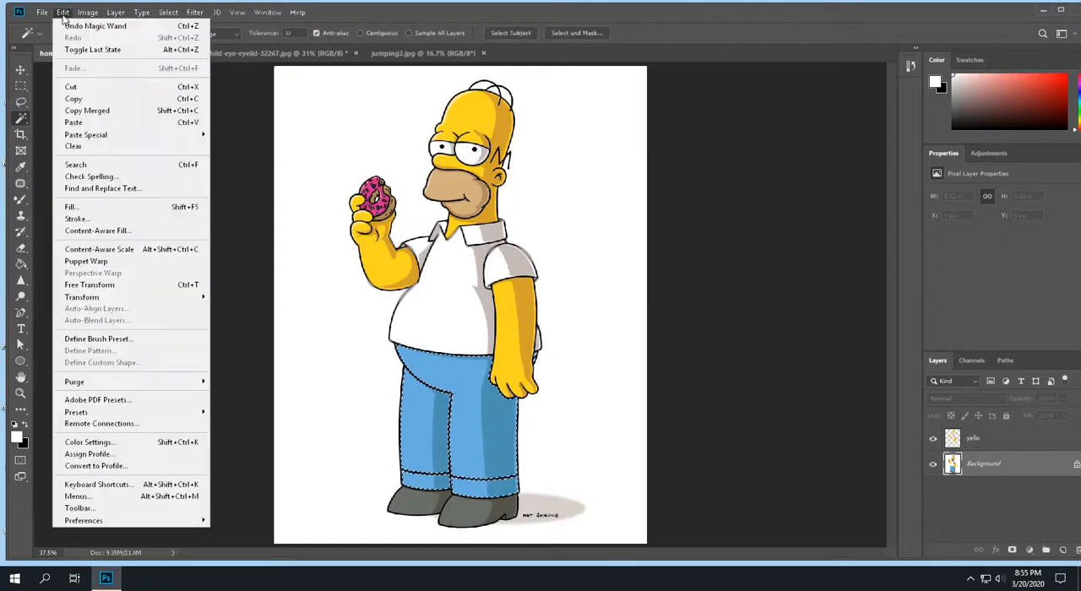
click(102, 99)
click(62, 12)
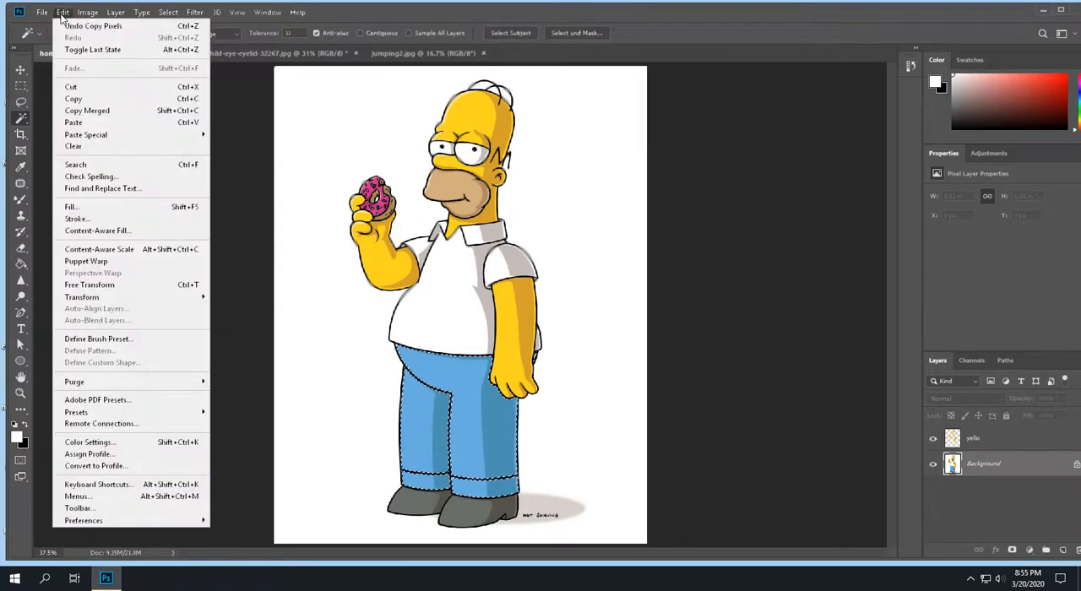
mouse_move(118, 136)
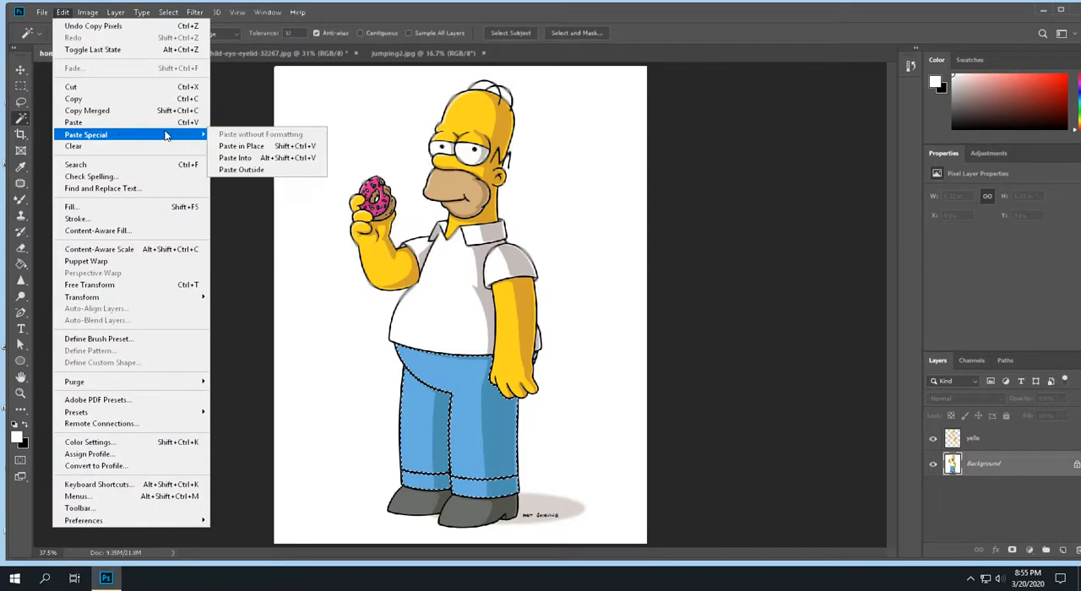
click(255, 148)
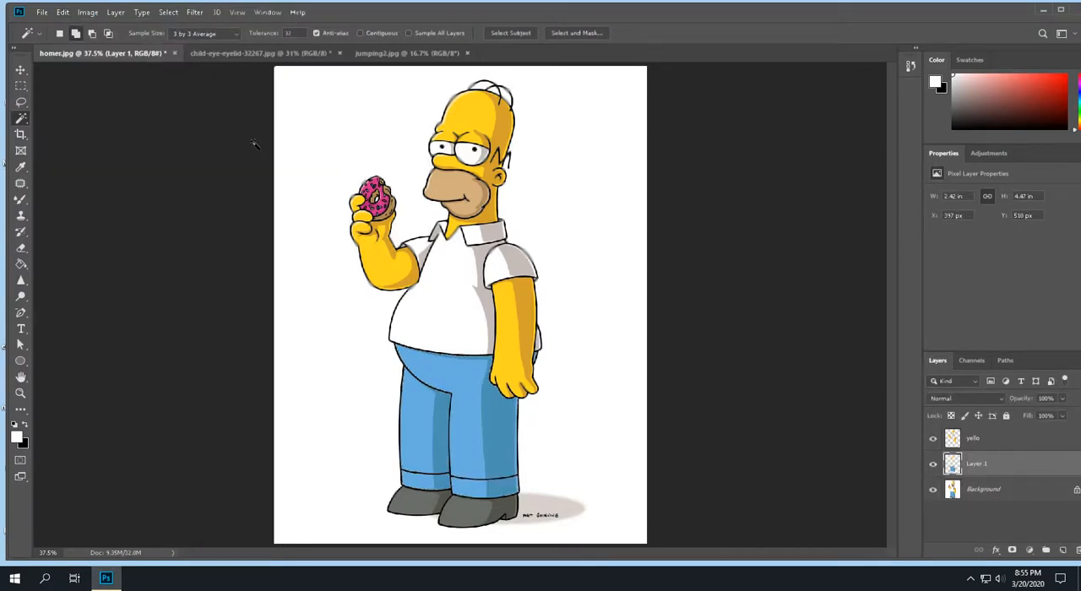
double_click(978, 464)
key(Return)
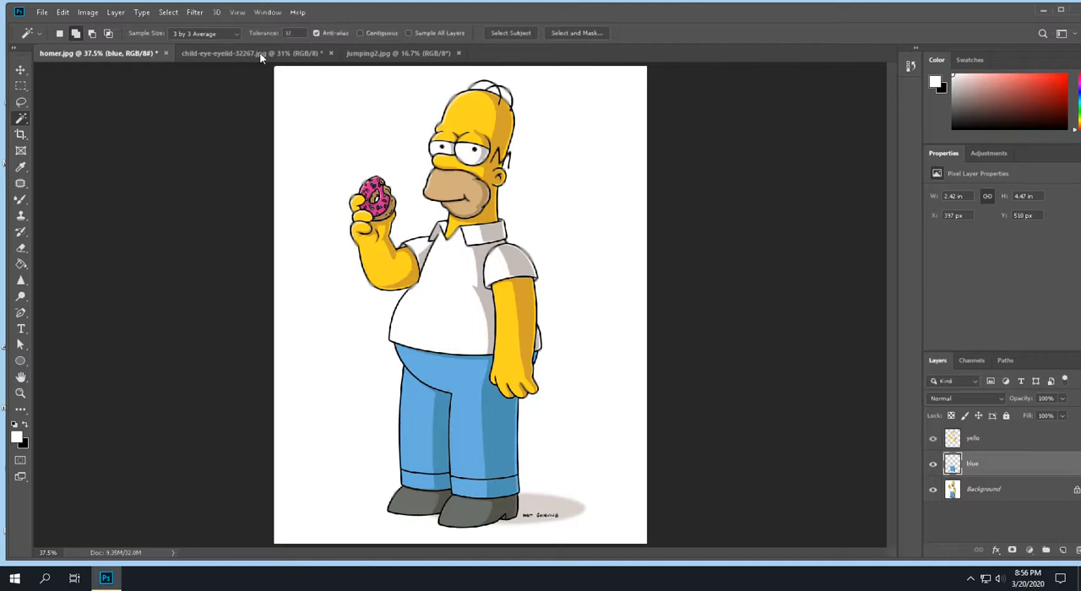
- Turn on Contiguous sampling and select the white shirt areas on the Background layer
click(360, 33)
click(454, 319)
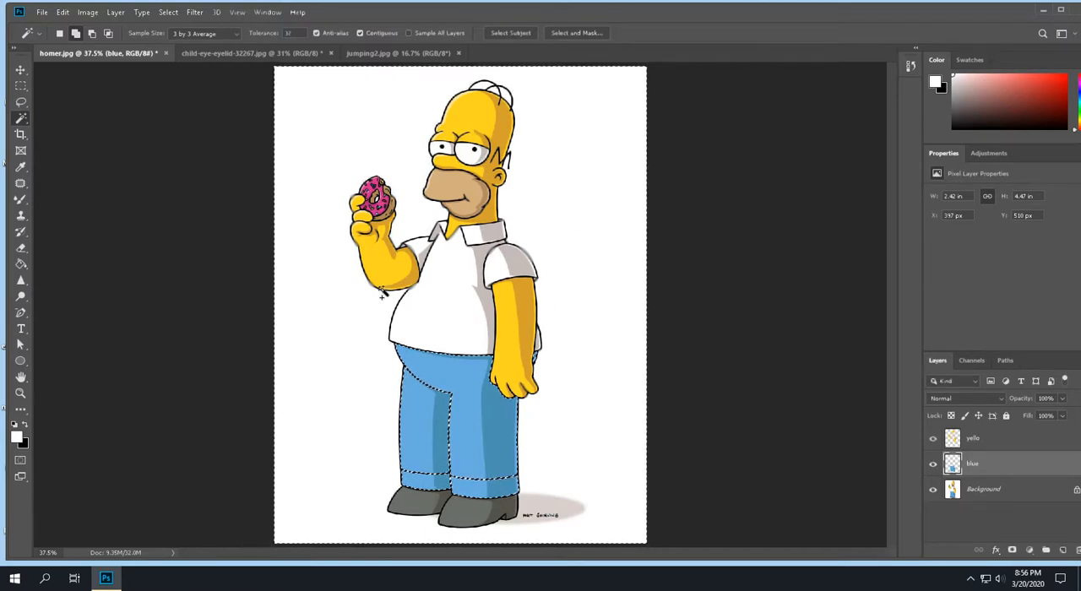
click(203, 390)
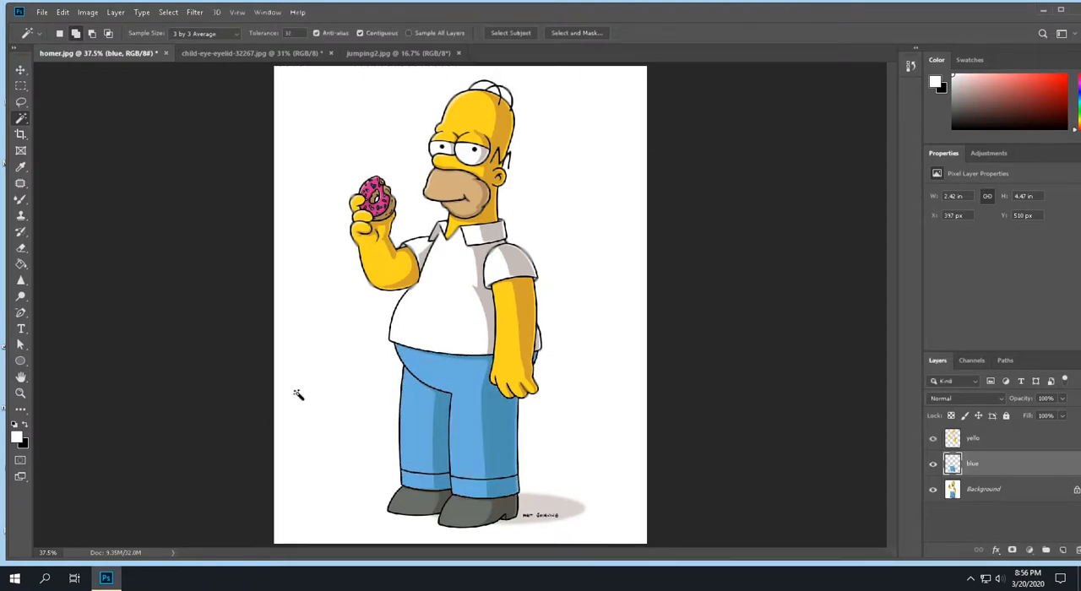
click(974, 493)
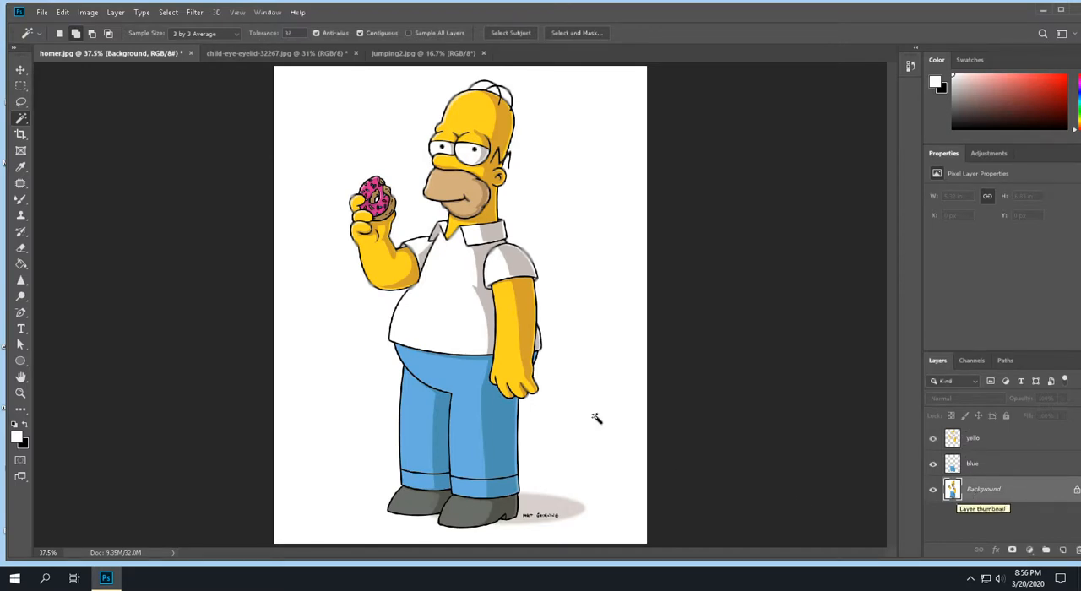
click(438, 327)
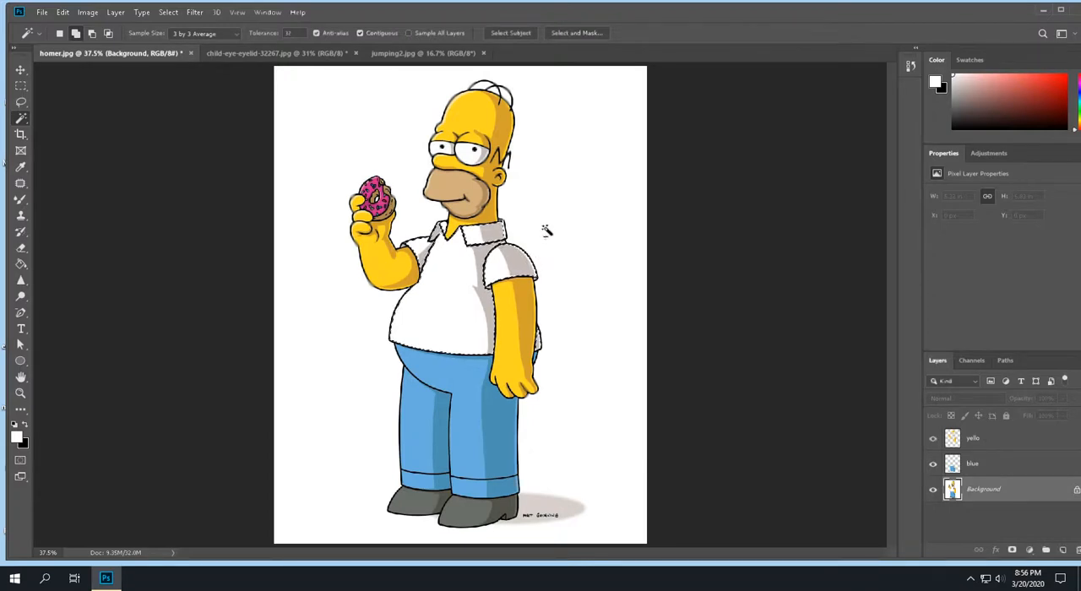
- Add the thin strip at the collar's outer edge to the shirt selection
scroll(546, 231, up, 5)
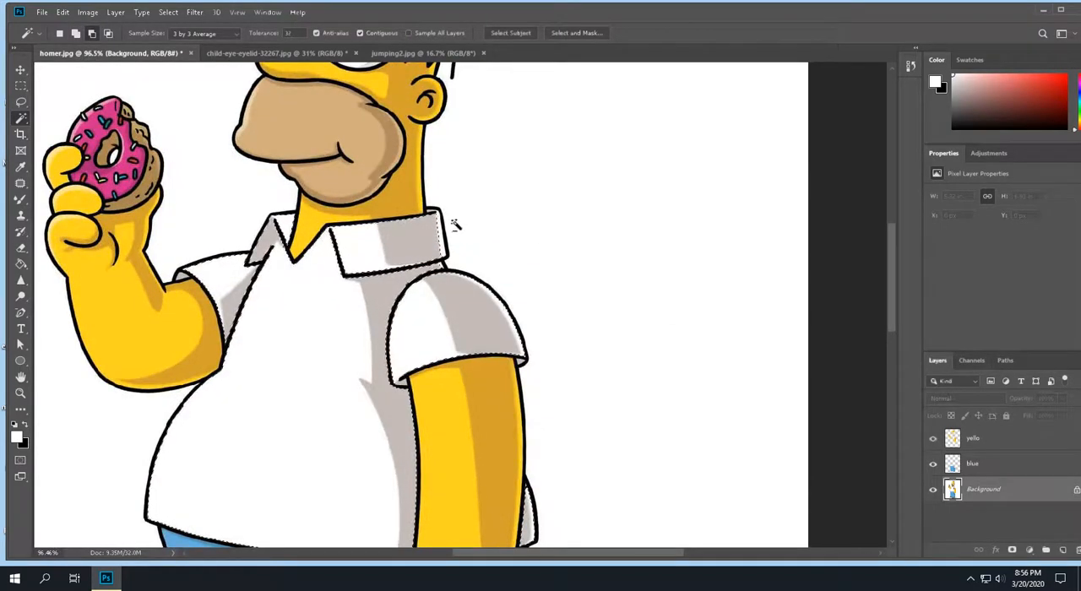
click(441, 237)
click(503, 224)
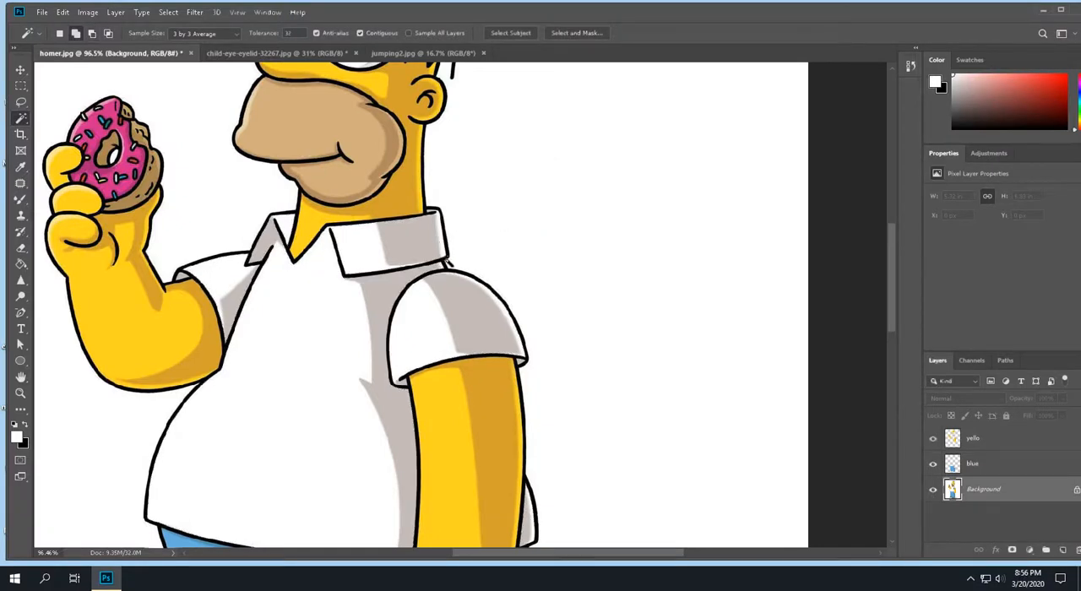
click(439, 242)
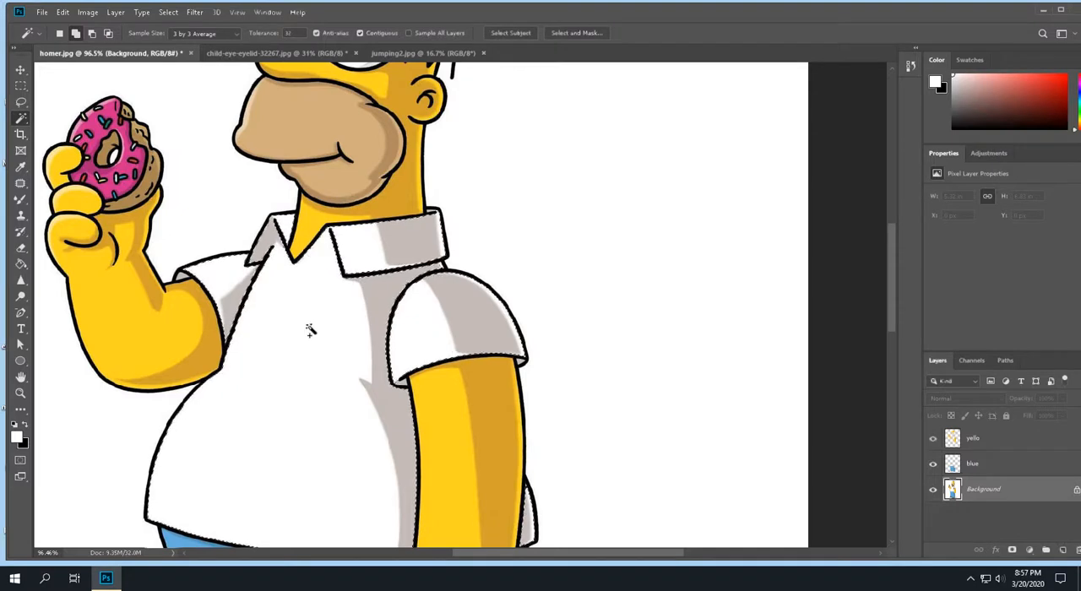
- Add the whites and grey shading of both eyes to the shirt selection with the Magic Wand
scroll(313, 342, up, 2)
scroll(313, 341, up, 2)
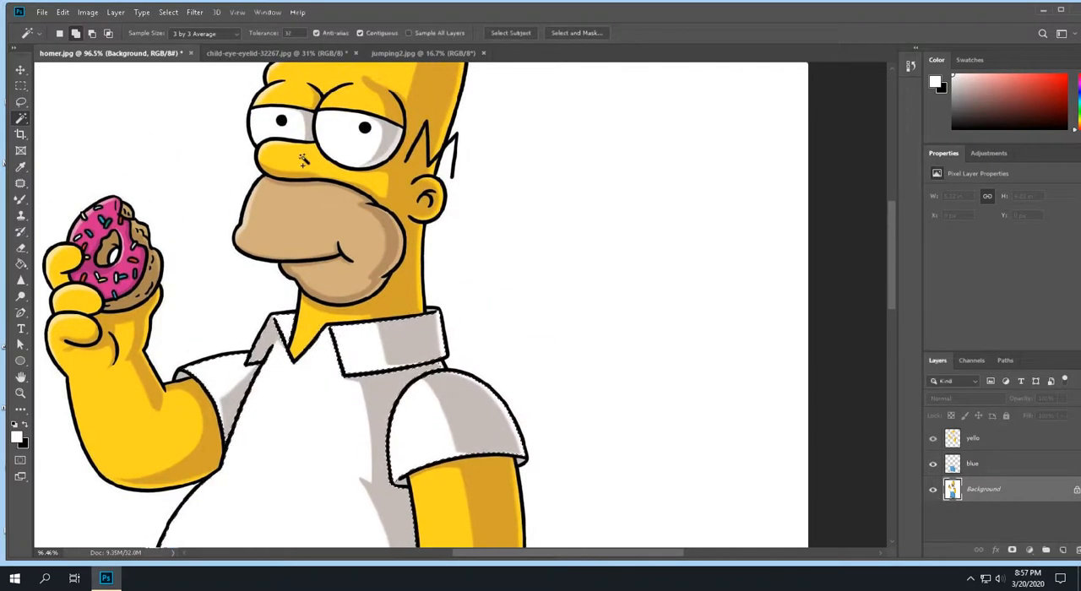
click(372, 140)
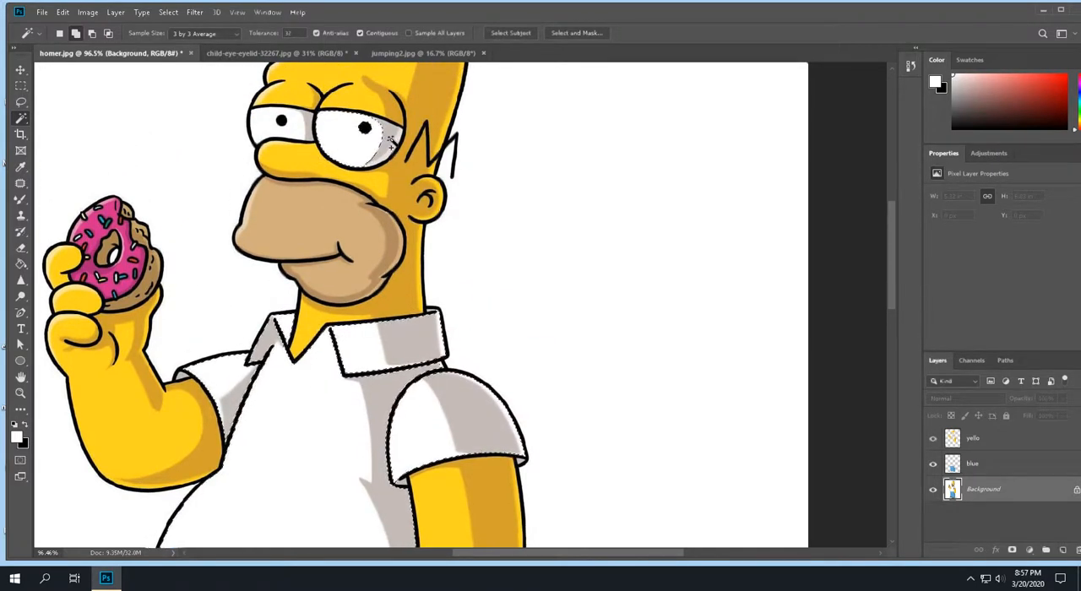
click(393, 145)
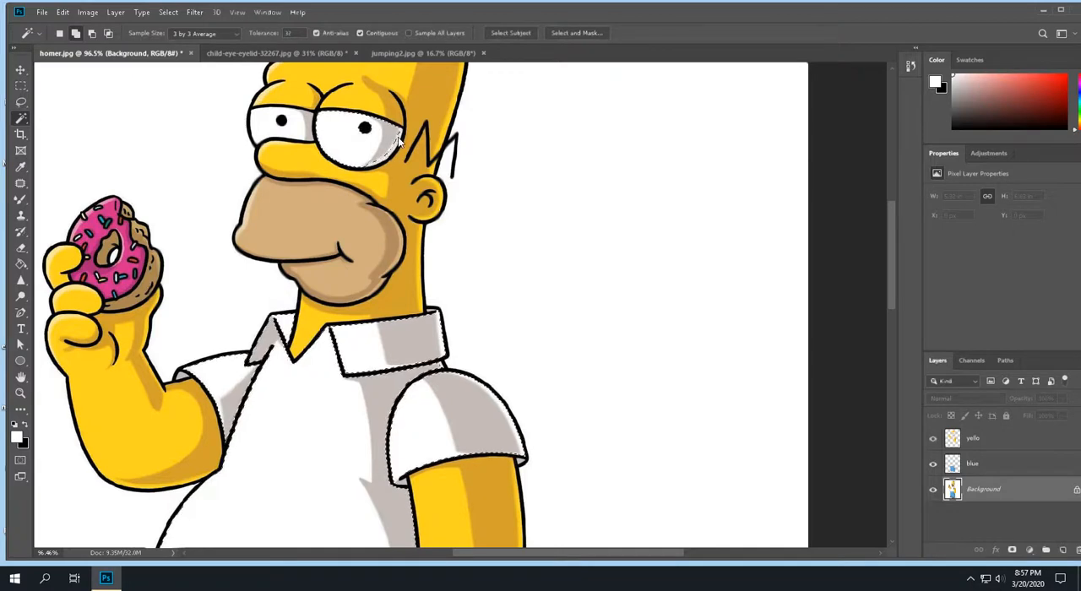
click(291, 132)
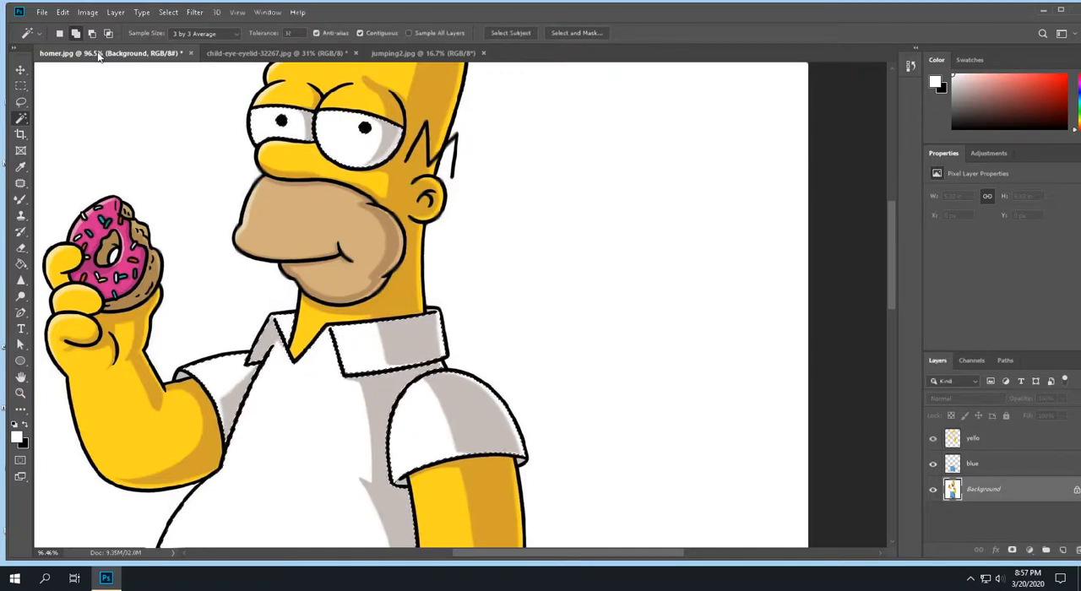
- Copy the shirt and eye selection, paste it in place on a new layer, and name that layer white
click(61, 12)
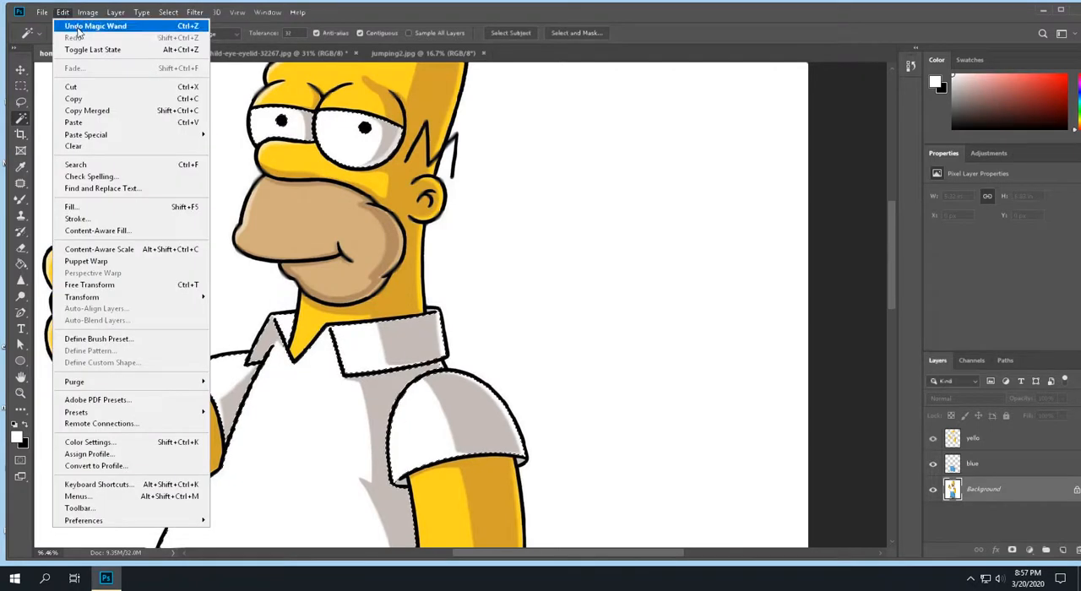
click(84, 100)
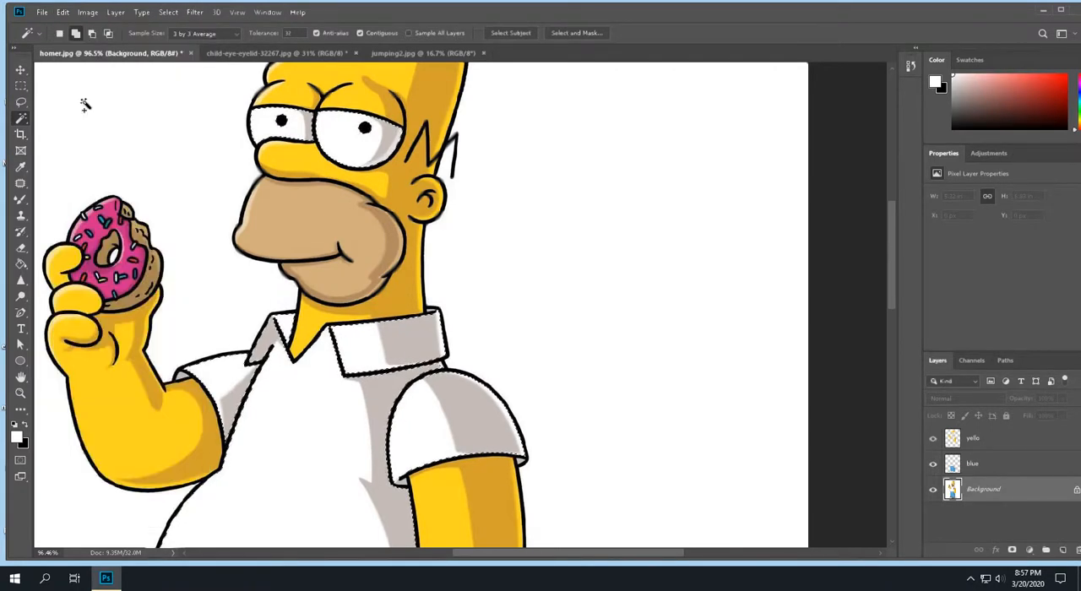
click(68, 13)
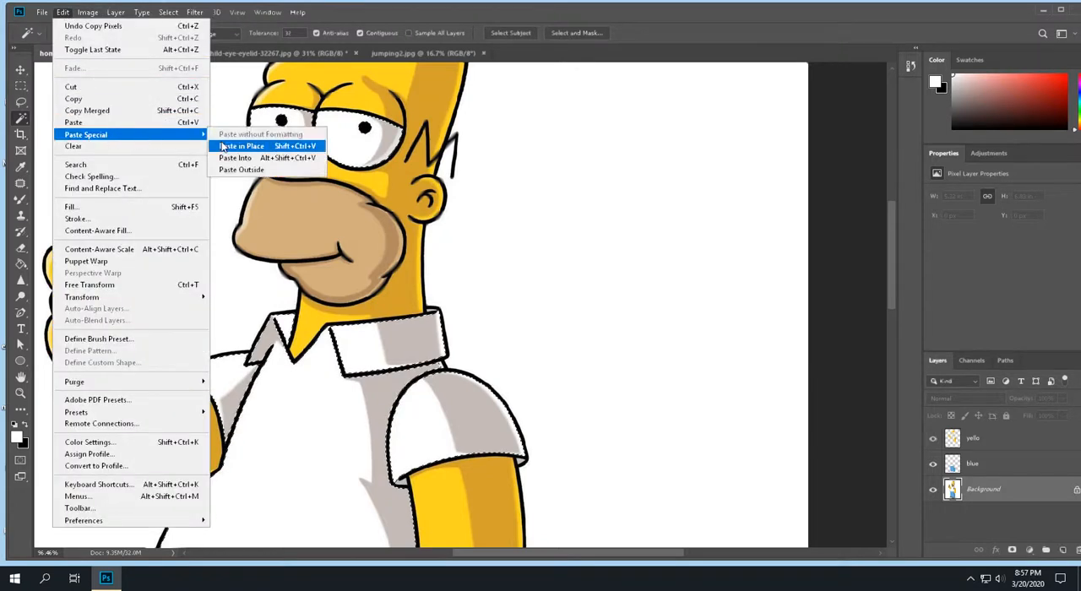
click(228, 146)
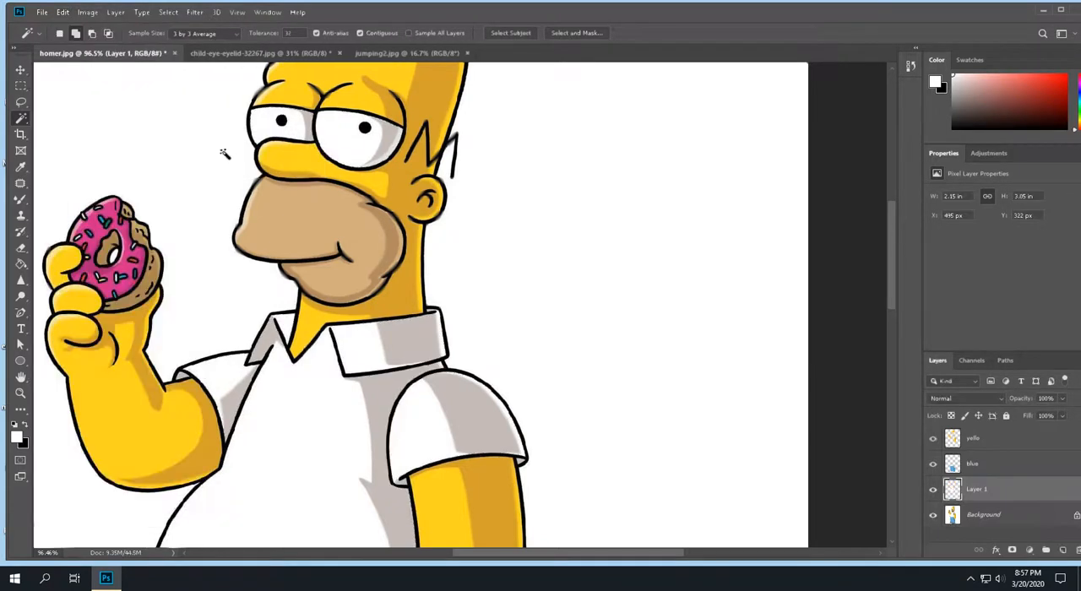
double_click(975, 490)
key(Return)
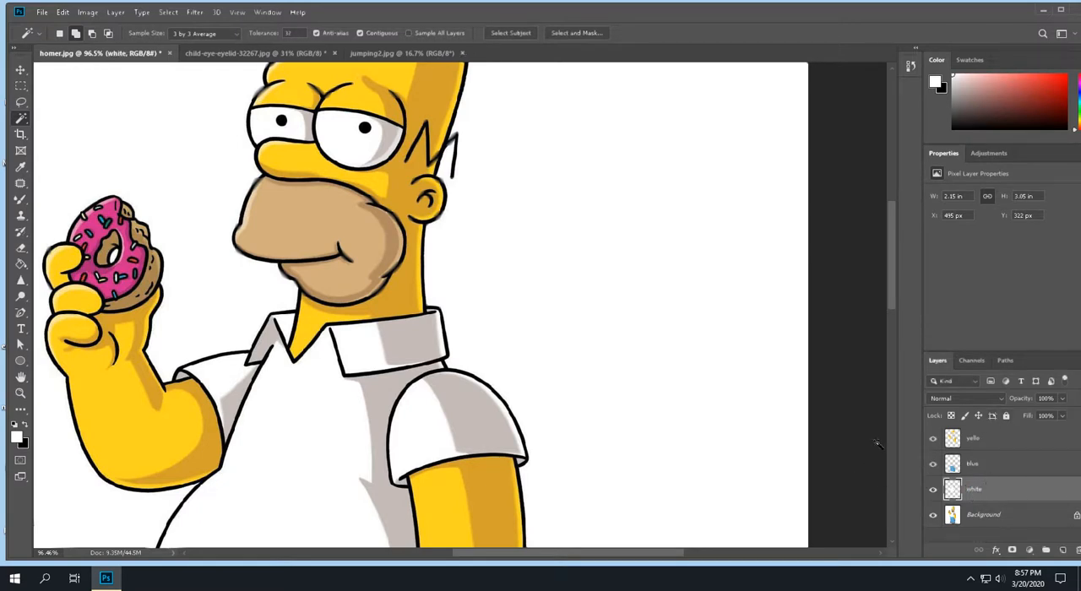
- Hide the Background layer to check the separated yellow, blue and white areas, and show it again
key(ctrl+0)
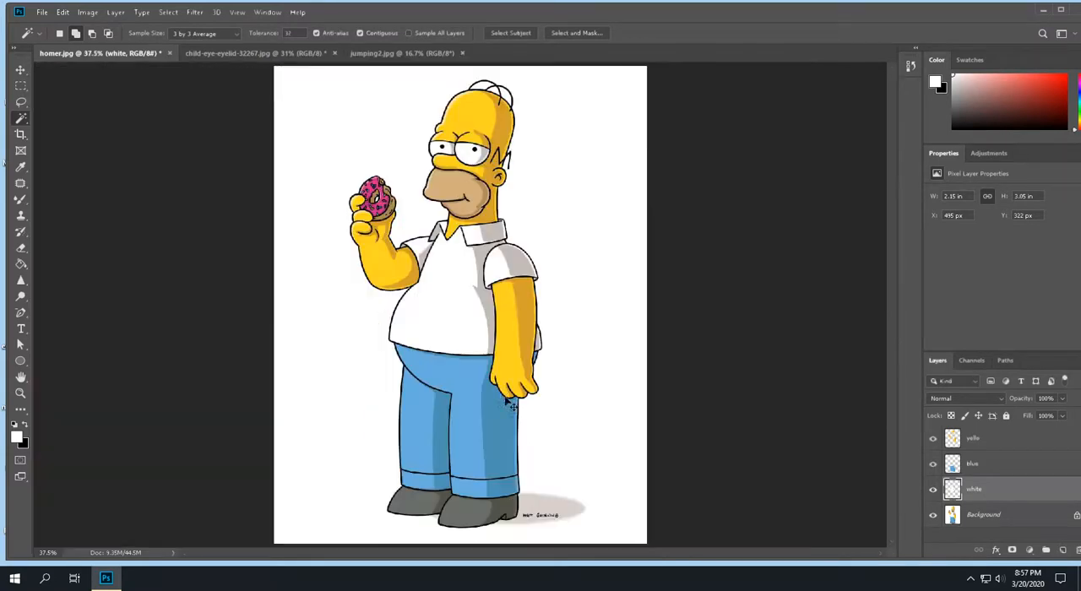
click(933, 515)
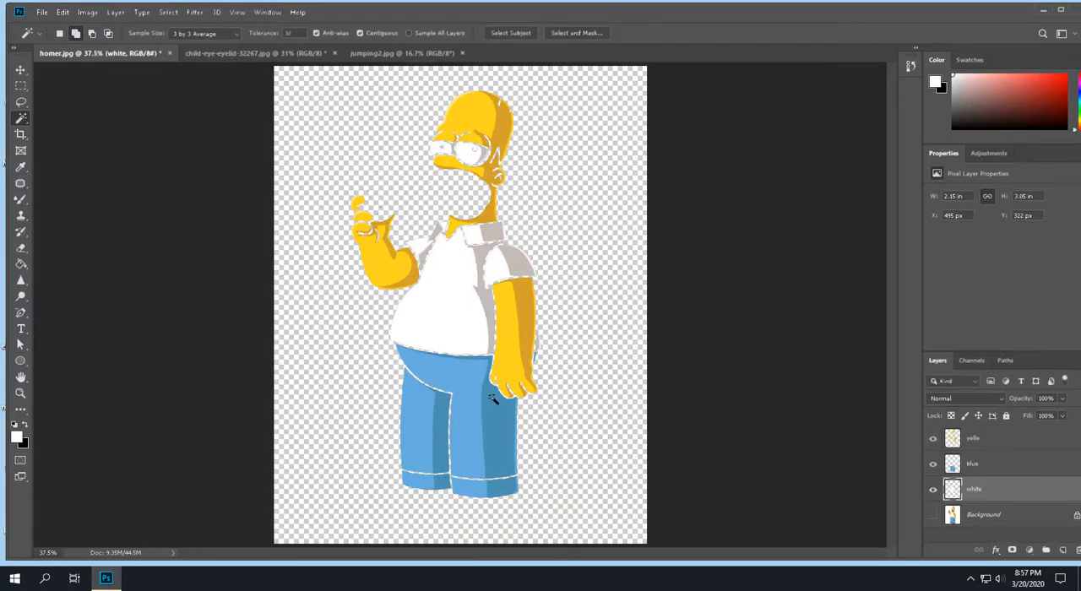
click(933, 515)
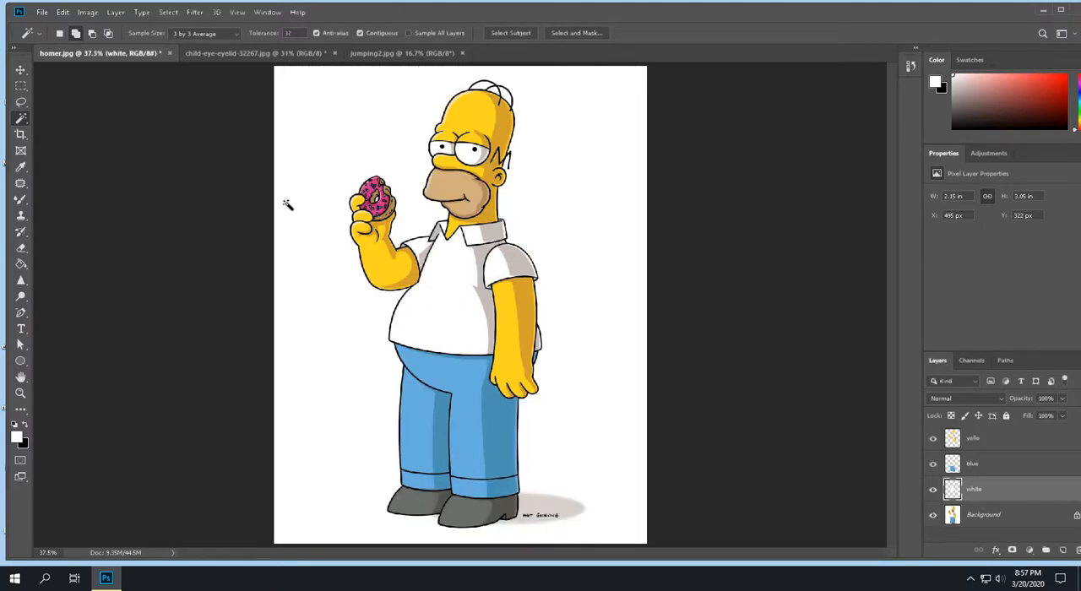
- Turn off Contiguous sampling and select all the black outlines on the Background layer with the Magic Wand
click(361, 34)
scroll(500, 223, up, 10)
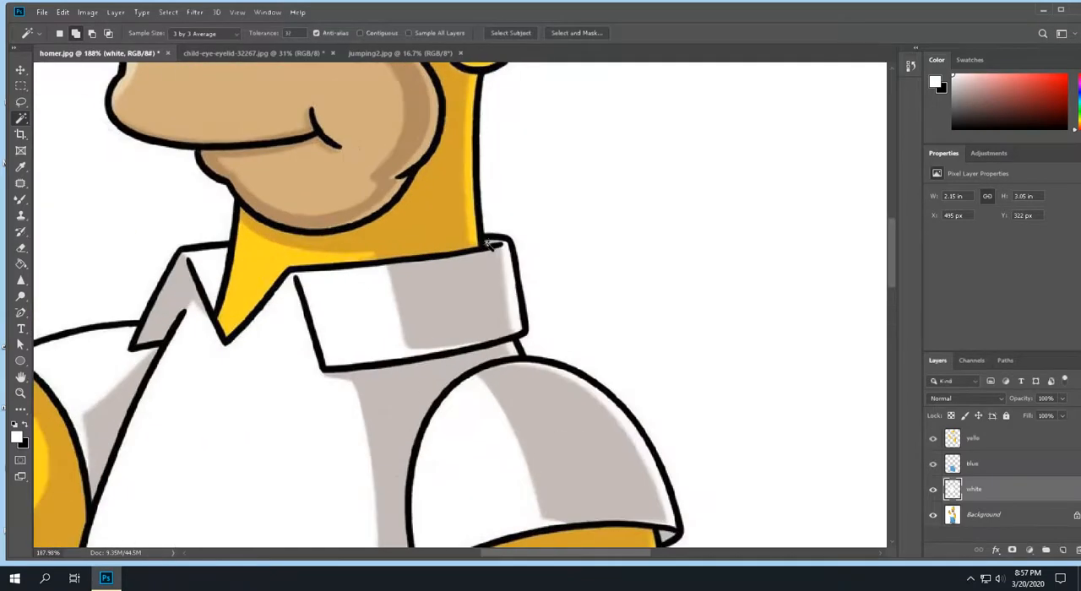
click(477, 184)
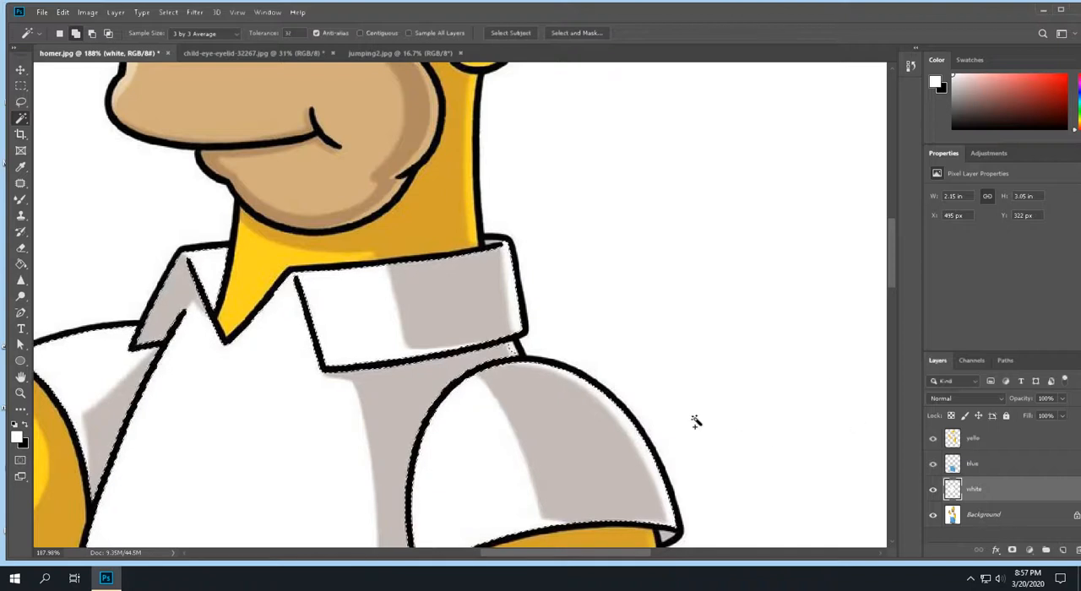
key(ctrl+d)
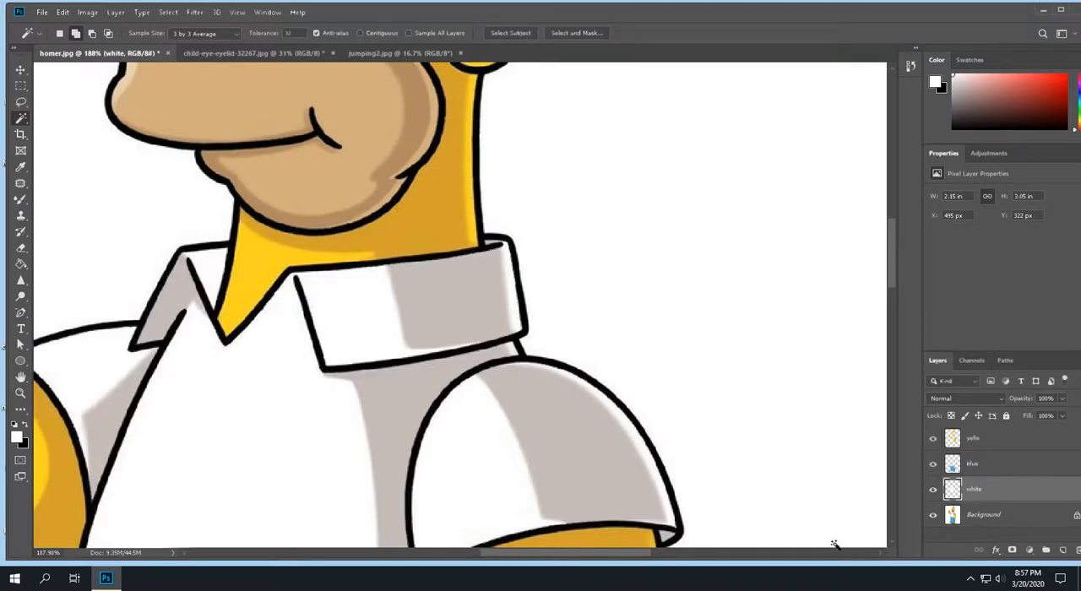
click(988, 516)
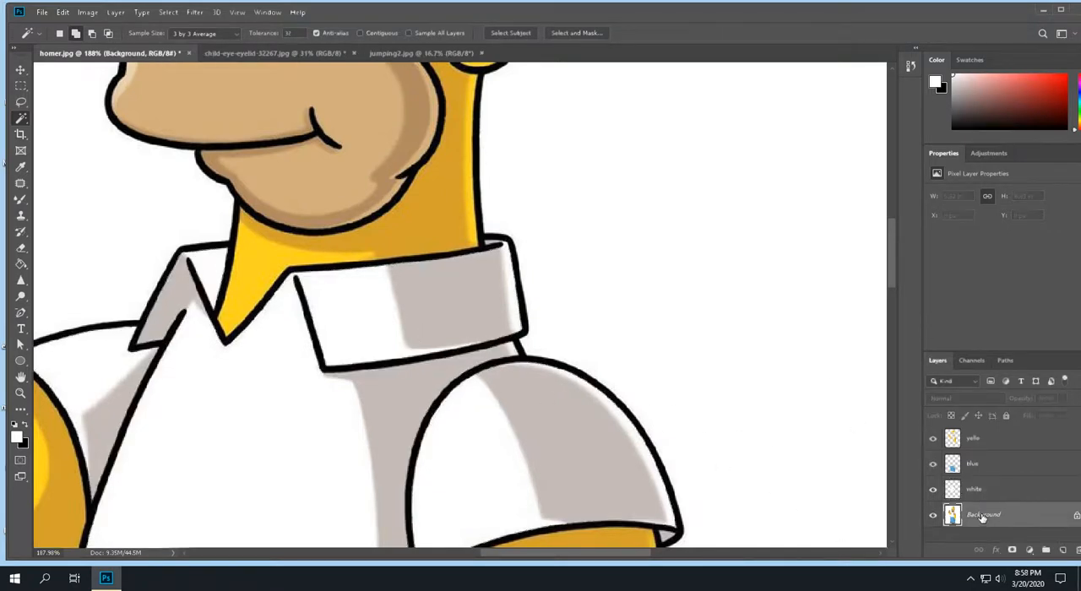
click(477, 374)
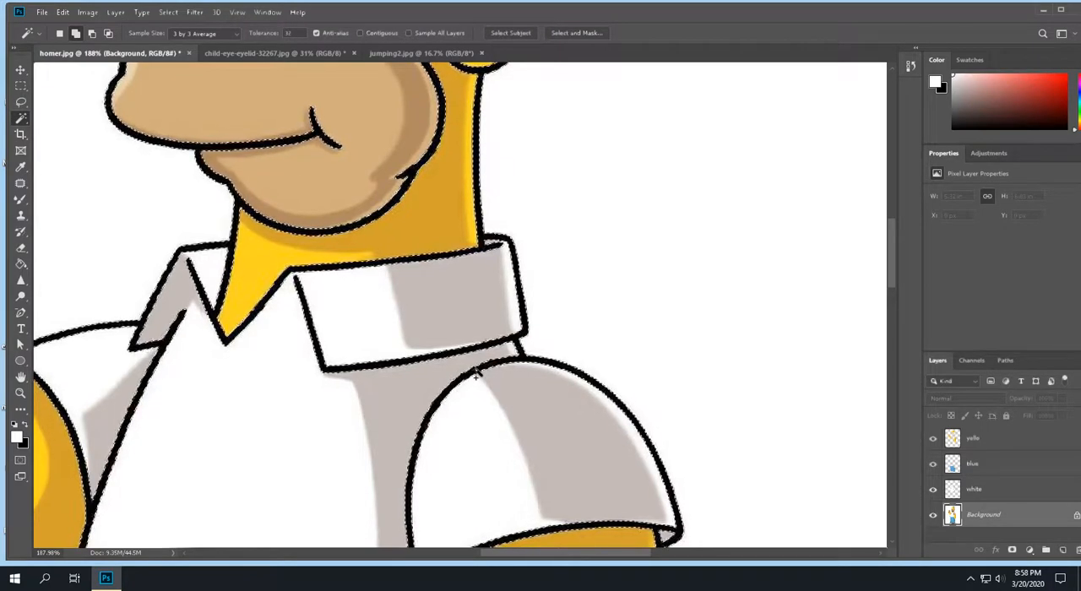
- Add the grey ground shadow beside the shoes to the outline selection
scroll(448, 342, down, 5)
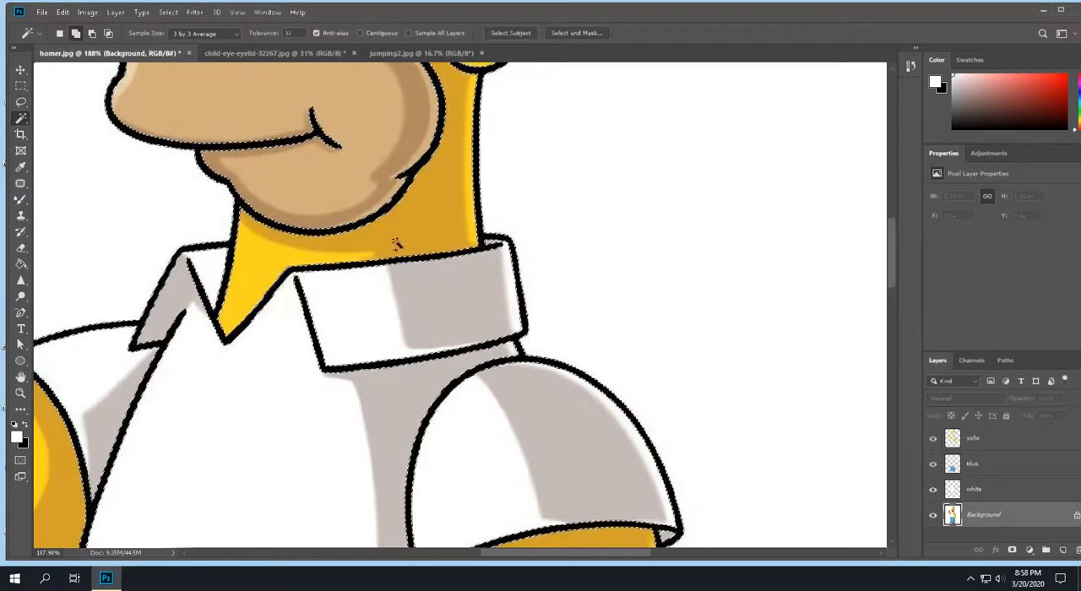
scroll(355, 329, down, 3)
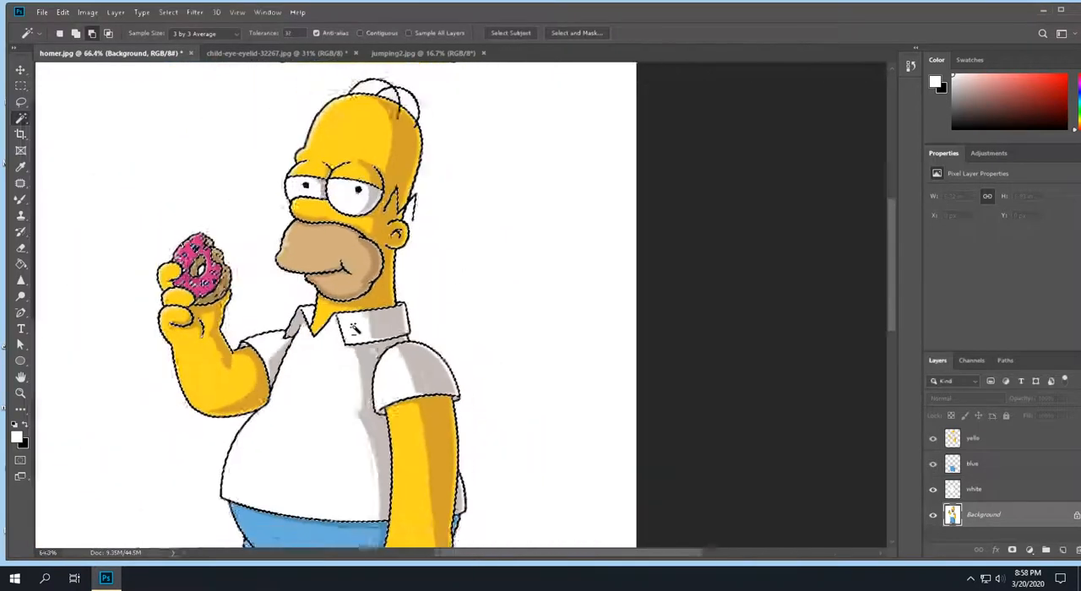
scroll(369, 470, down, 5)
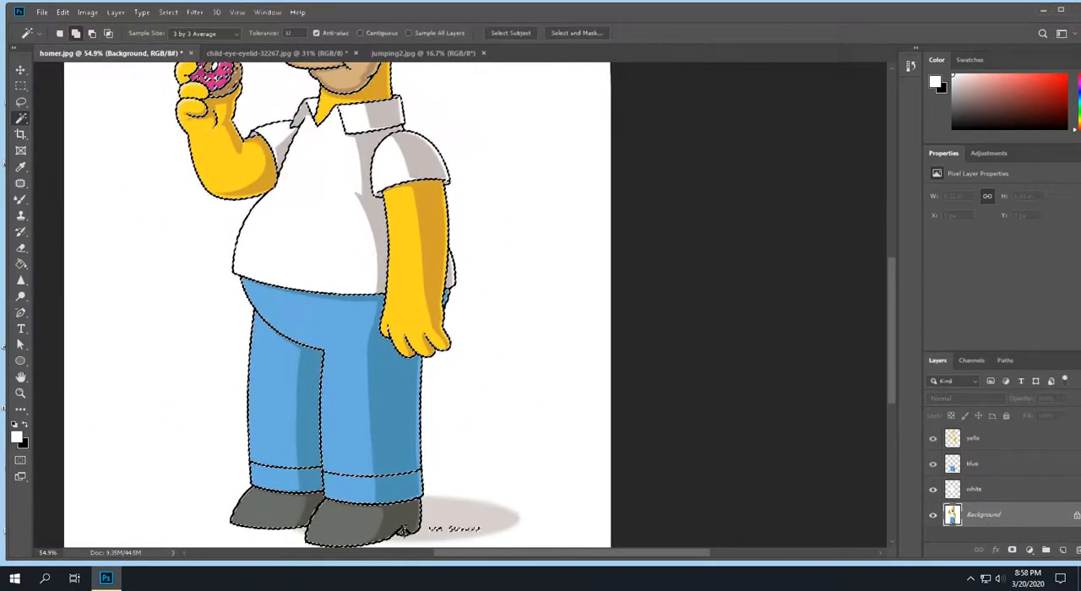
scroll(446, 460, up, 2)
scroll(437, 430, up, 6)
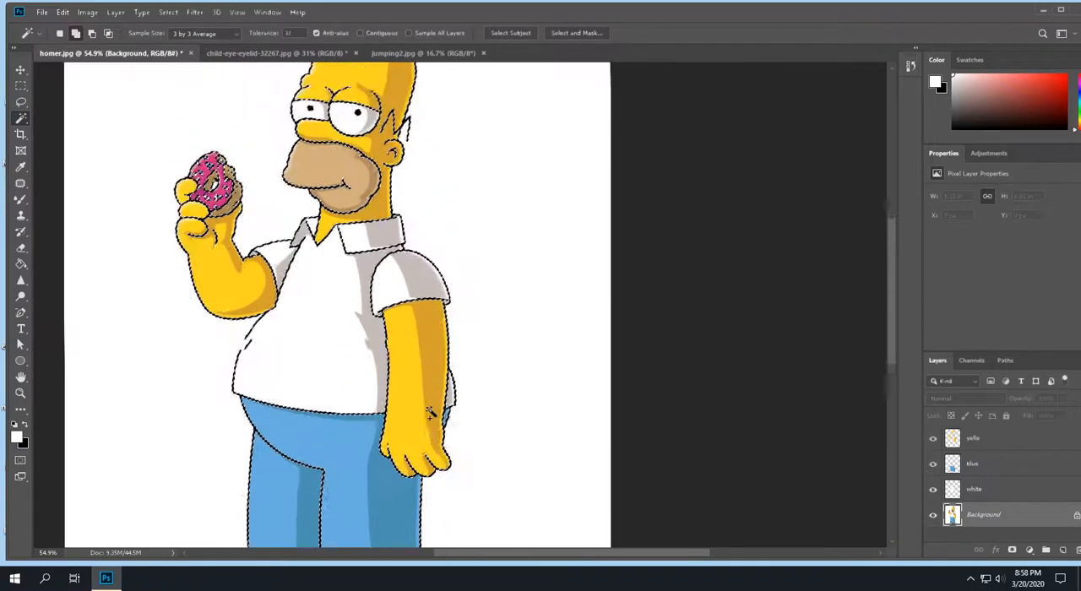
scroll(429, 409, down, 9)
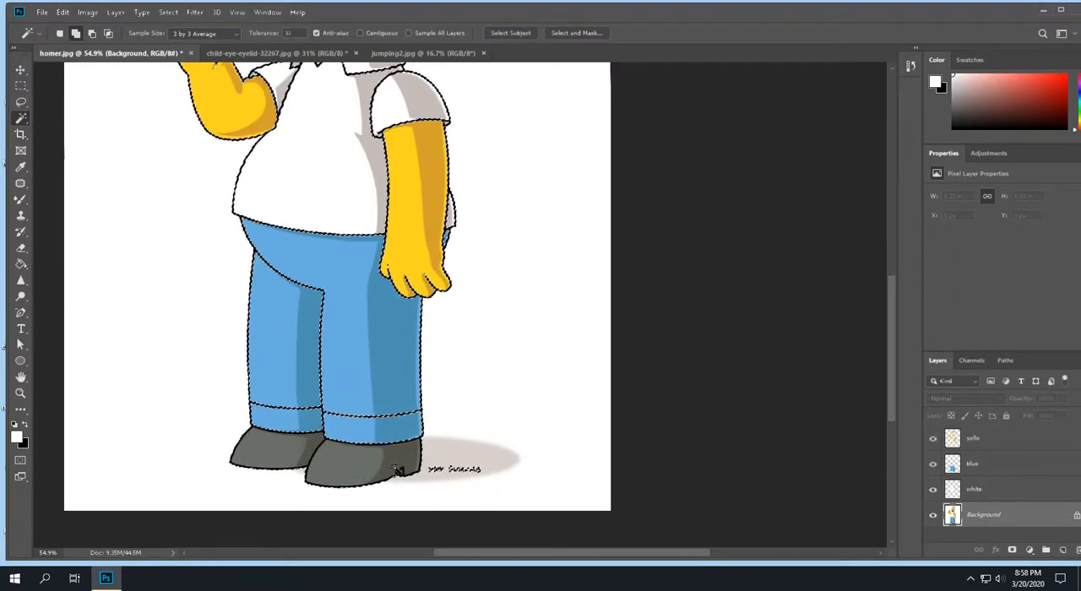
click(464, 457)
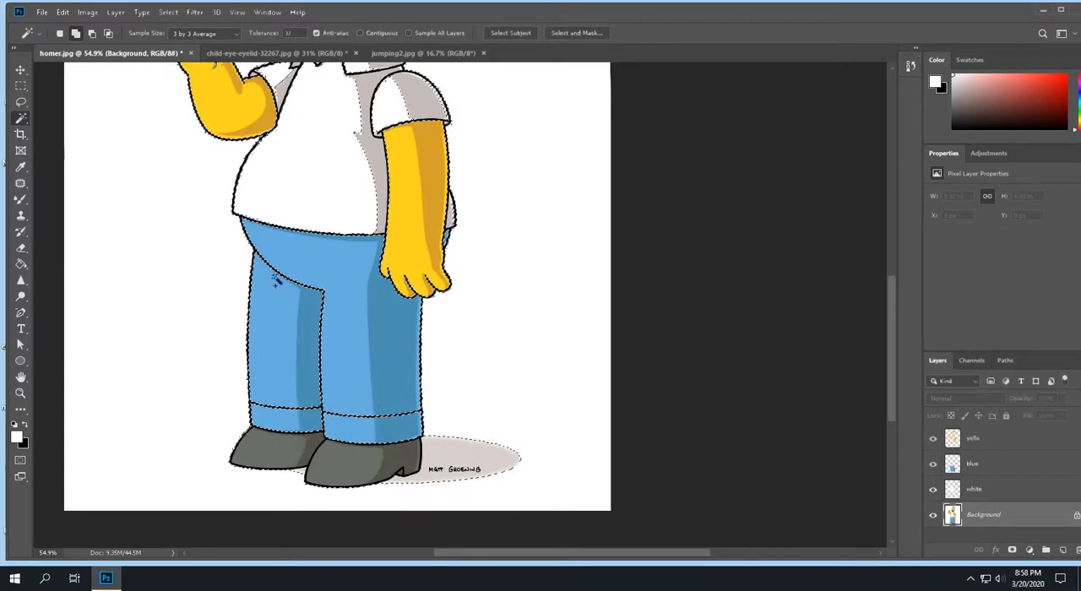
- Copy the outline and shadow selection and paste it in place on a new layer
click(62, 12)
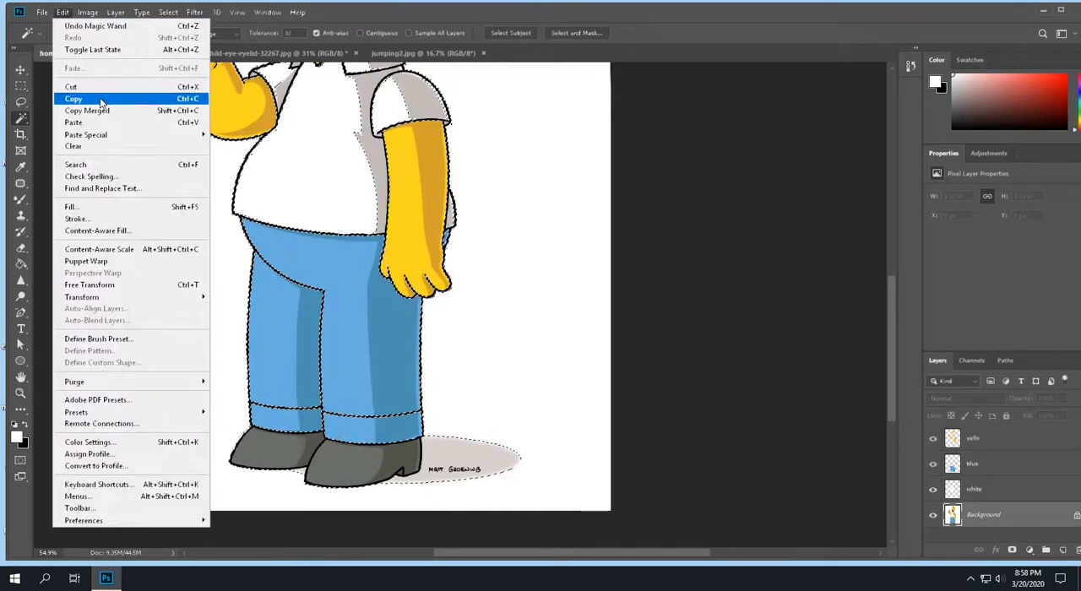
click(99, 99)
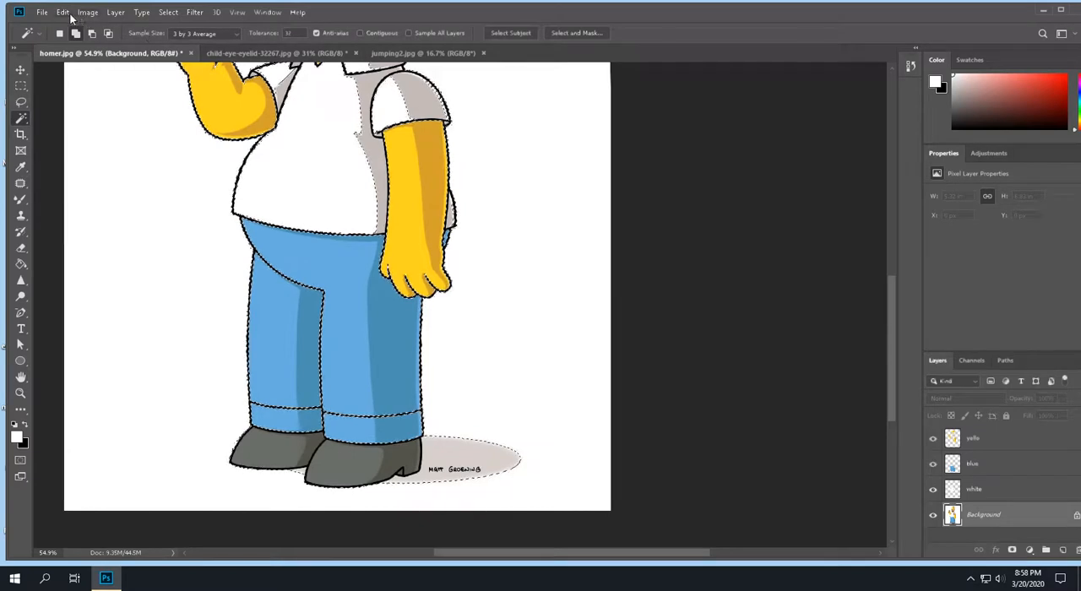
click(62, 12)
mouse_move(165, 138)
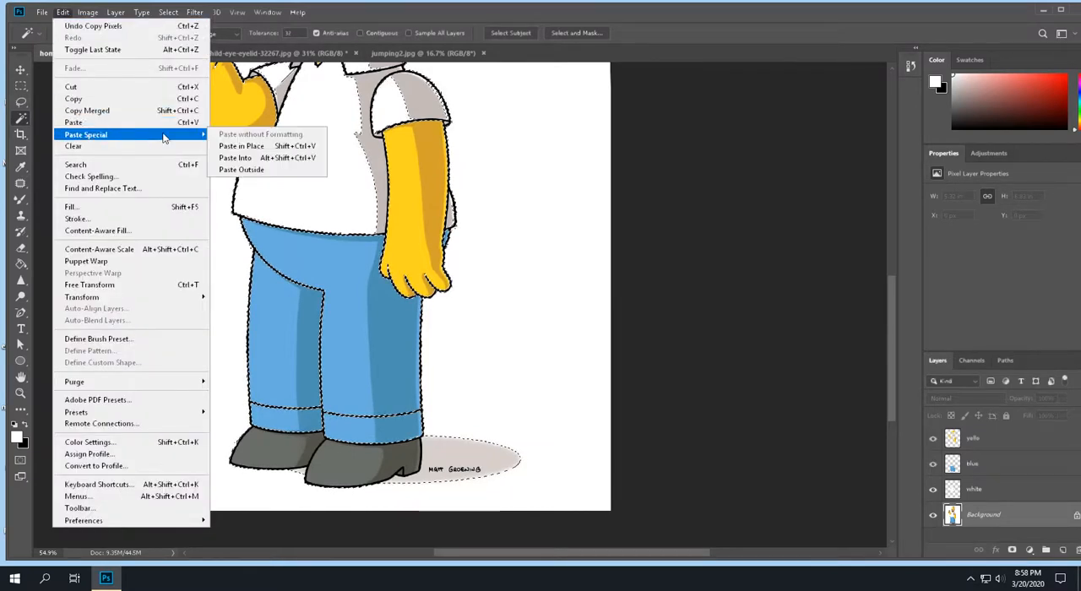
click(236, 146)
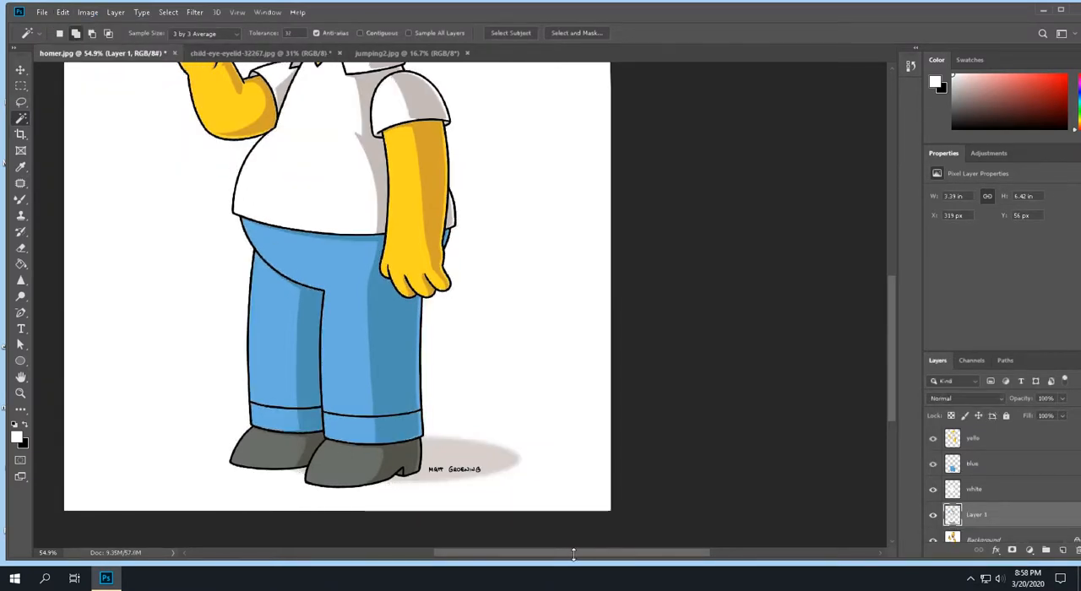
- Hide the Background layer to check the whole figure for areas not yet separated, and show it again
click(936, 541)
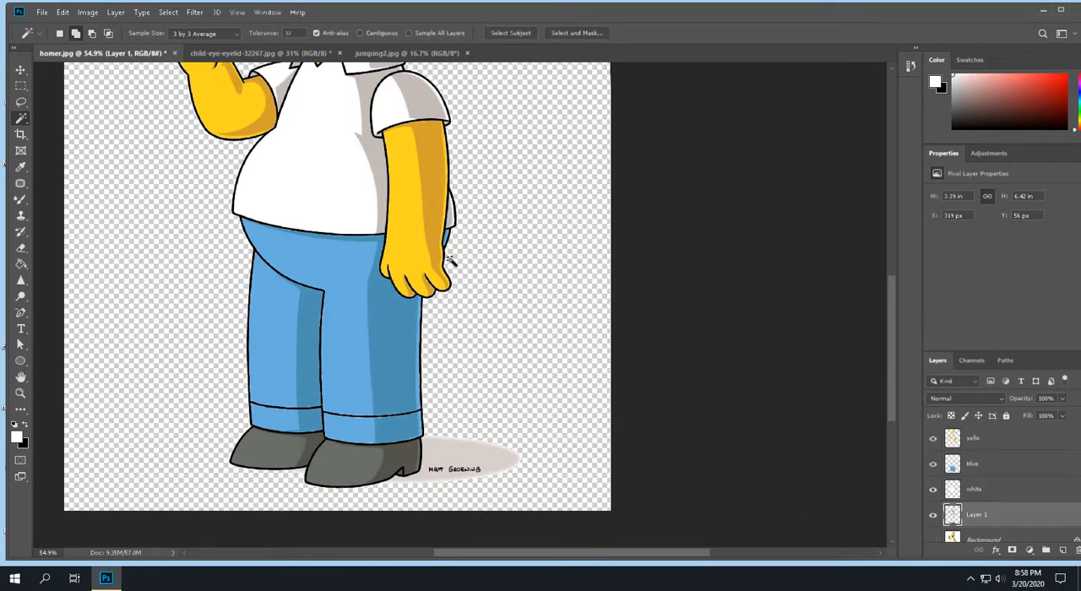
key(ctrl+0)
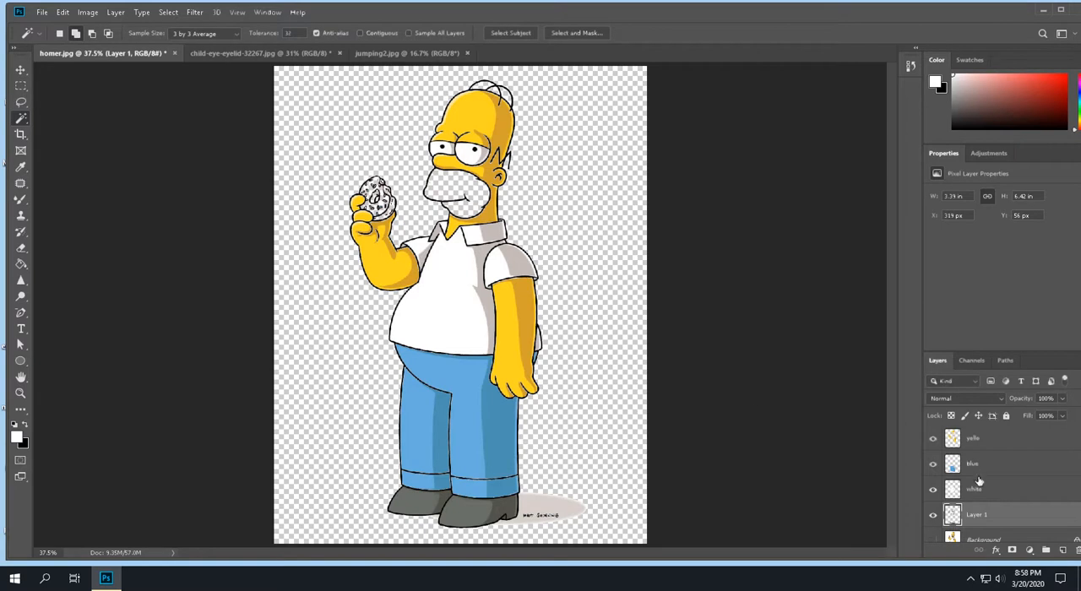
scroll(941, 521, down, 1)
click(934, 529)
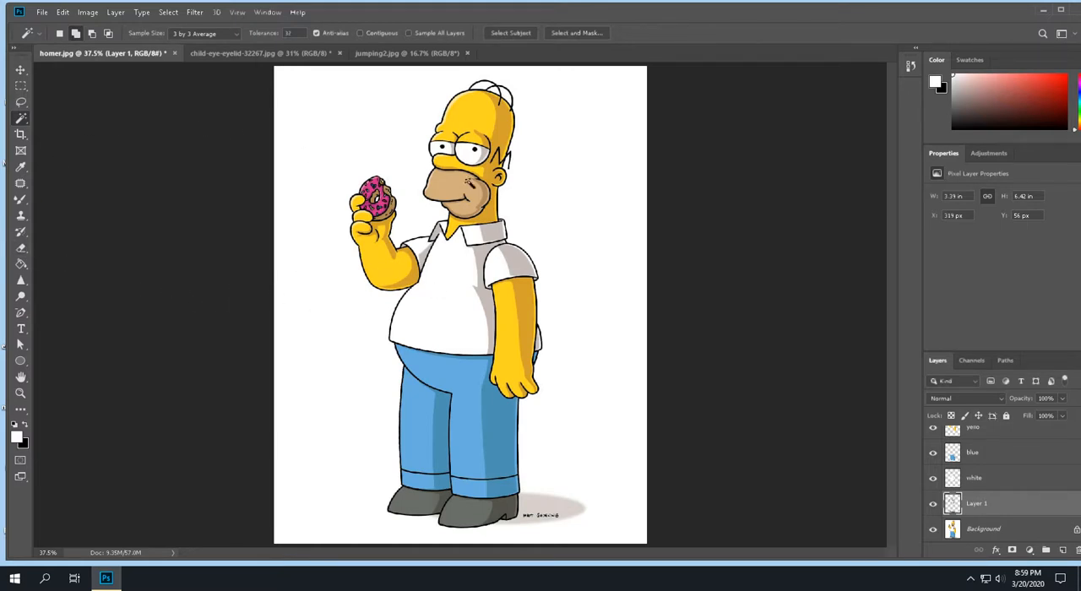
- Select the transparent area around the character on the pasted outline layer with the Magic Wand
click(319, 95)
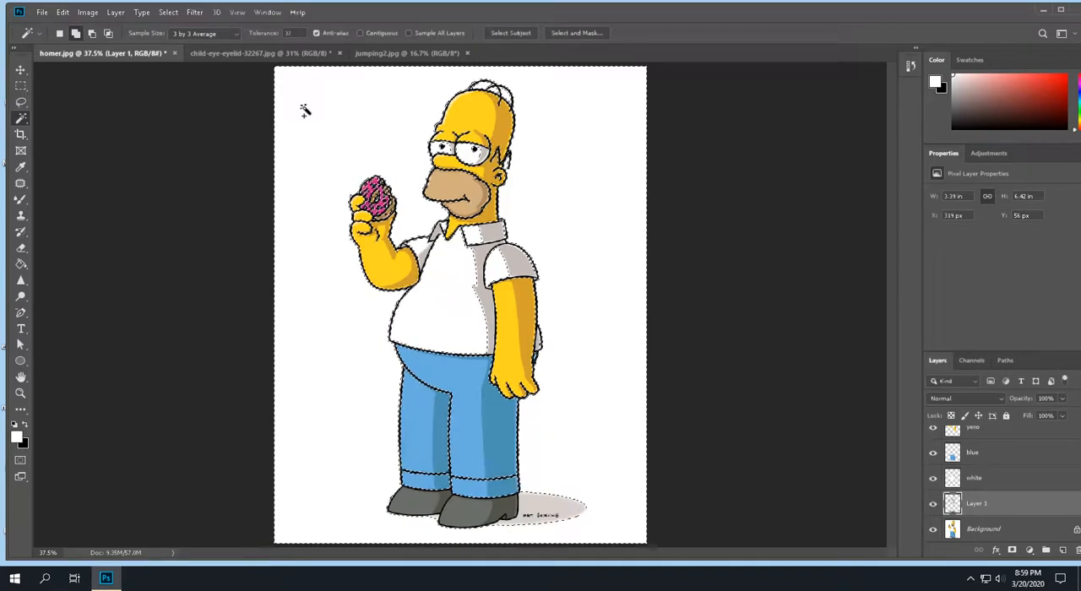